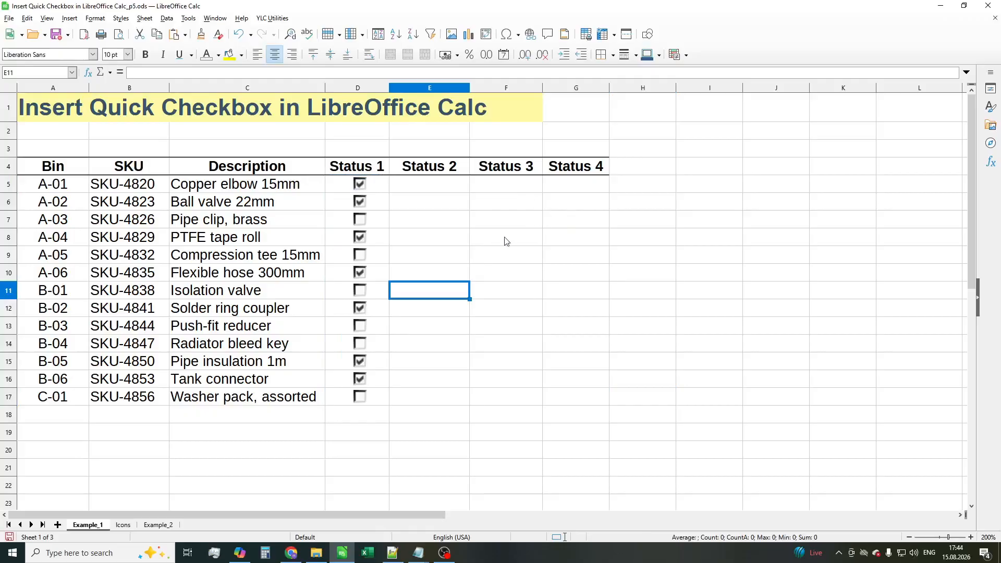
In the Status 2 column, enter 1 in E7, E8 and E11, and 0 in E15.
left_click(443, 190)
left_click(445, 221)
type("1")
key("Return")
type("1")
key("Return")
key("Return")
key("Return")
type("1")
key("Return")
key("Return")
key("Return")
key("Return")
type("0")
key("Return")
Enter 0 in F5 of the Status 3 column and fill it down through F17.
left_click(521, 191)
type("0")
key("Return")
left_click(531, 186)
left_click_drag(542, 192, 545, 396)
In the Status 3 column, enter 1 in F6, F7, F9, F12 and F13.
left_click(523, 206)
type("1")
key("Return")
type("1")
key("Return")
key("Return")
type("1")
key("Return")
key("Return")
key("Return")
type("1")
key("Return")
type("1")
key("Return")
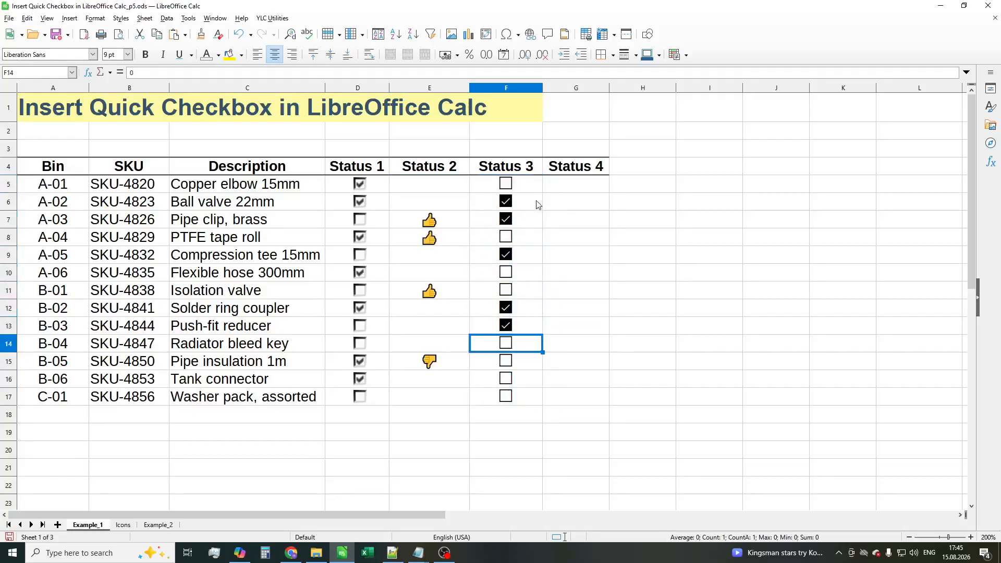
In the Status 4 column, enter 1 in G7 and 0 in G8 and G11.
left_click(576, 225)
left_click(654, 344)
left_click(593, 187)
key("Return")
key("Return")
type("1")
key("Return")
type("0")
key("Return")
key("Return")
key("Return")
type("0")
key("Return")
Continue the Status 4 column with 1 in G12, G13, G14 and G17, and 0 in G16.
type("1")
key("Return")
type("1")
key("Return")
type("1")
key("Return")
key("Return")
key("Return")
type("1")
key("Return")
key("Up")
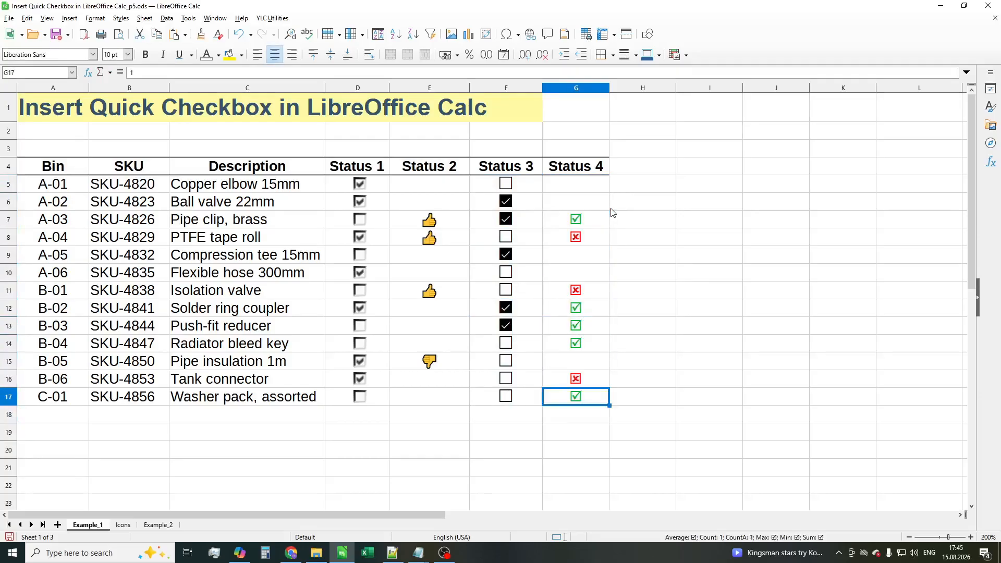
left_click(680, 413)
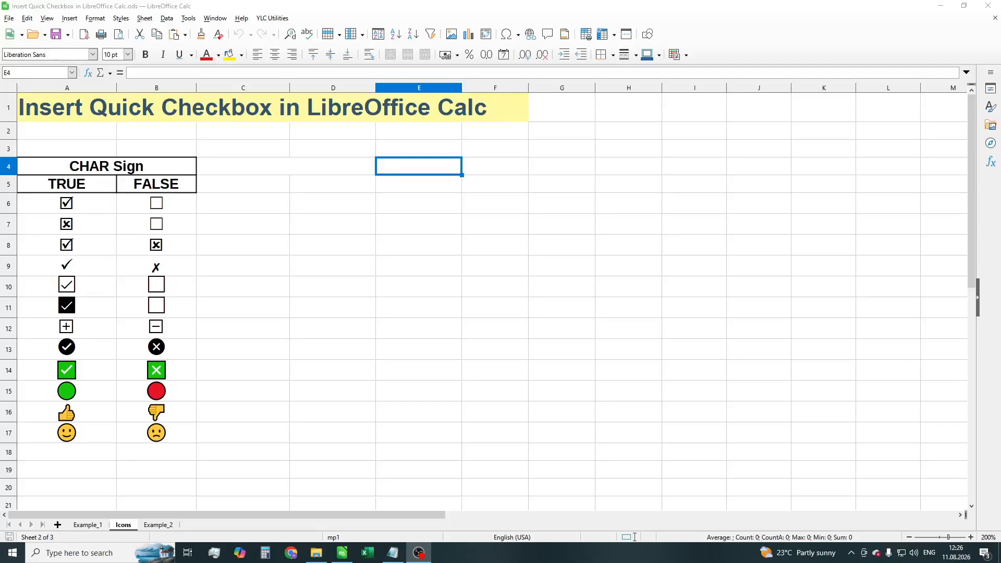
Go to cell F5 under Counted on the Example_1 sheet and show the Form Controls toolbar.
left_click(99, 525)
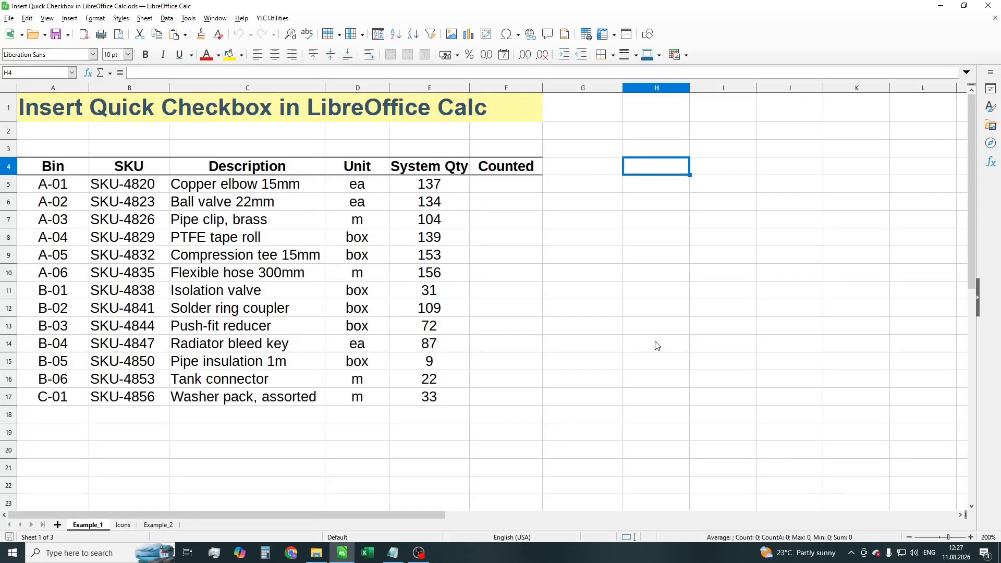
left_click_drag(484, 188, 522, 394)
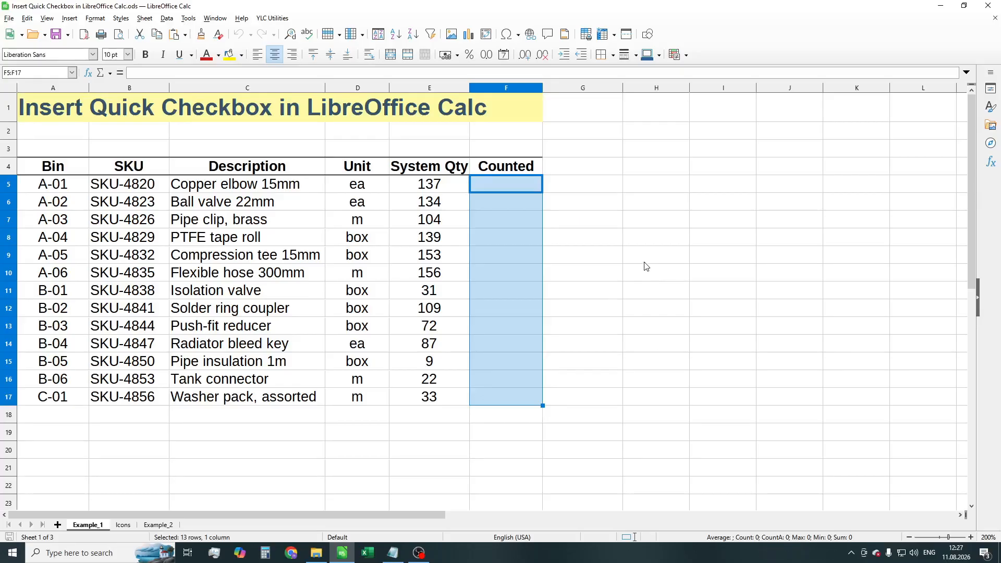
left_click(521, 186)
left_click(47, 19)
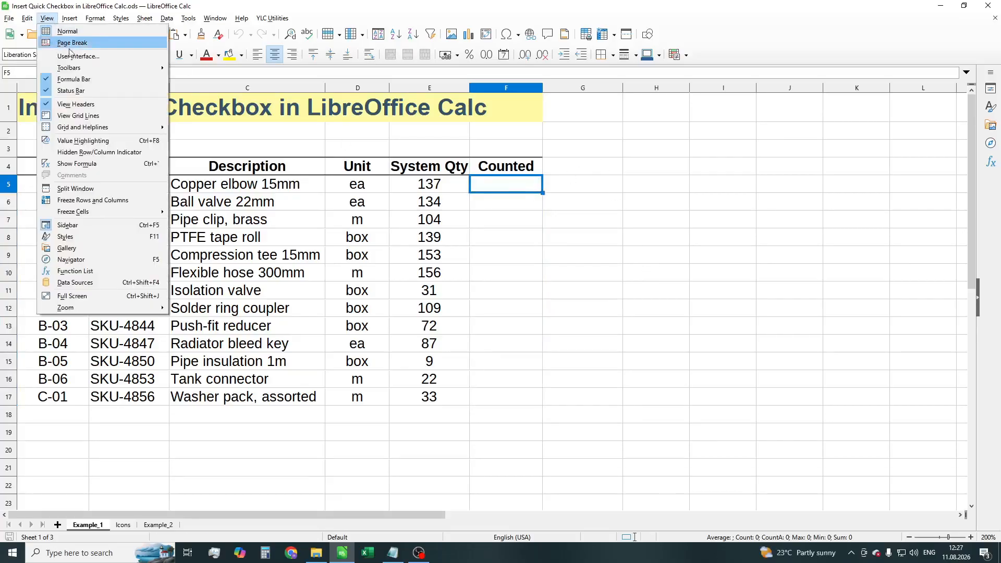
mouse_move(165, 69)
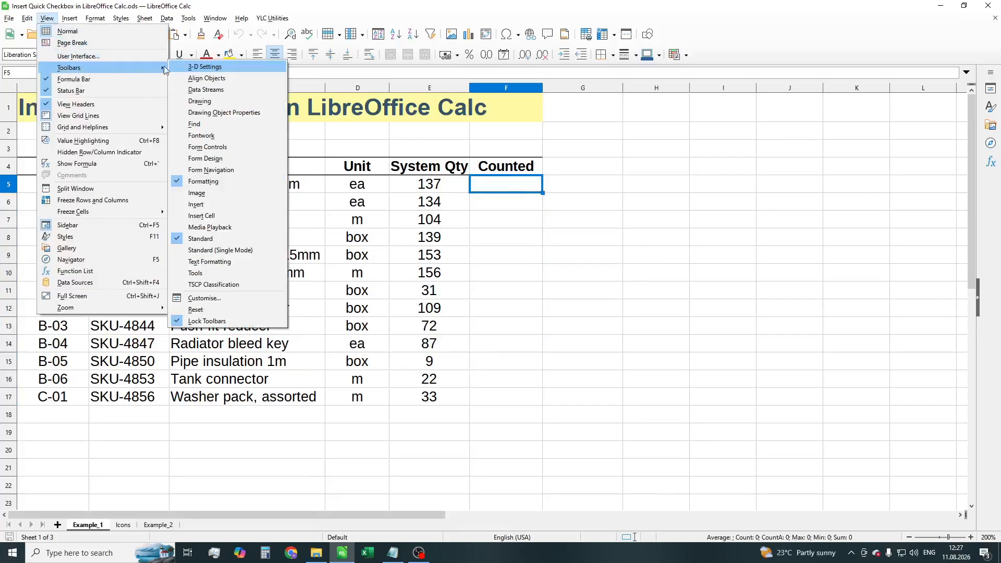
left_click(254, 147)
Draw a check box form control about 1.54 x 0.35 in size inside cell F5.
left_click(665, 168)
left_click(648, 208)
left_click_drag(484, 175, 538, 192)
Remove the check box's label text, then narrow the control to about 0.53 and centre it in F5.
right_click(520, 184)
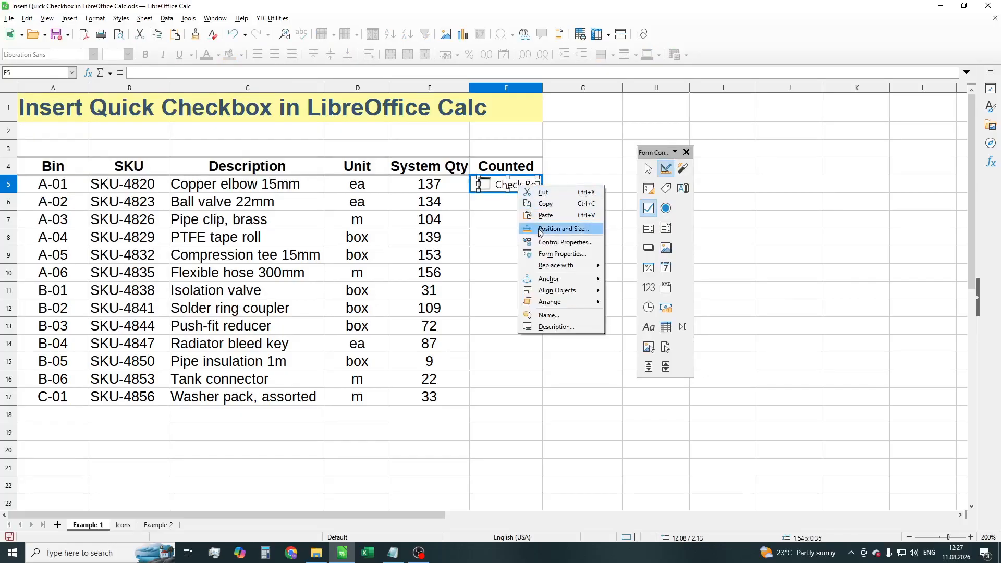
left_click(563, 244)
triple_click(672, 171)
key("BackSpace")
left_click(891, 118)
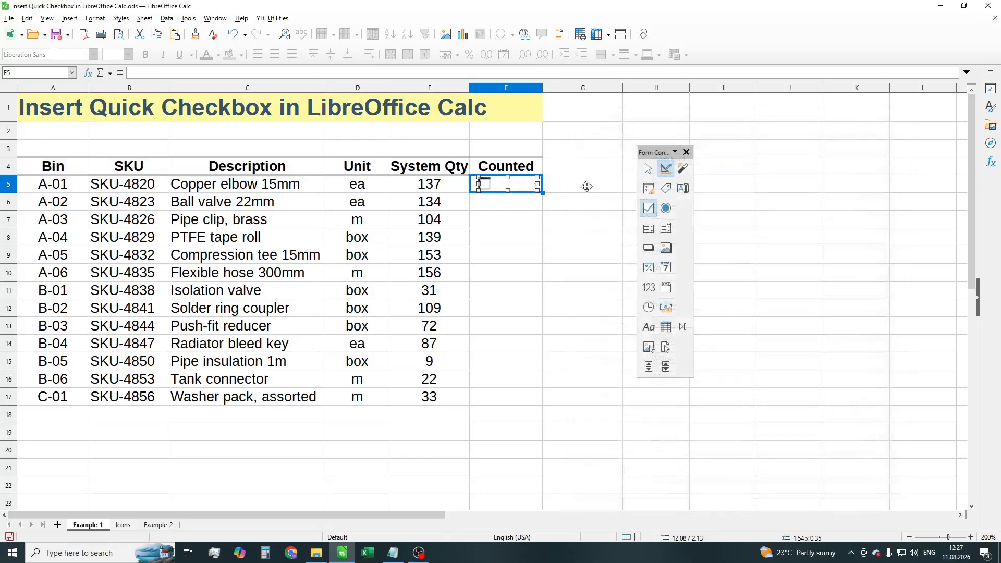
left_click_drag(538, 184, 505, 186)
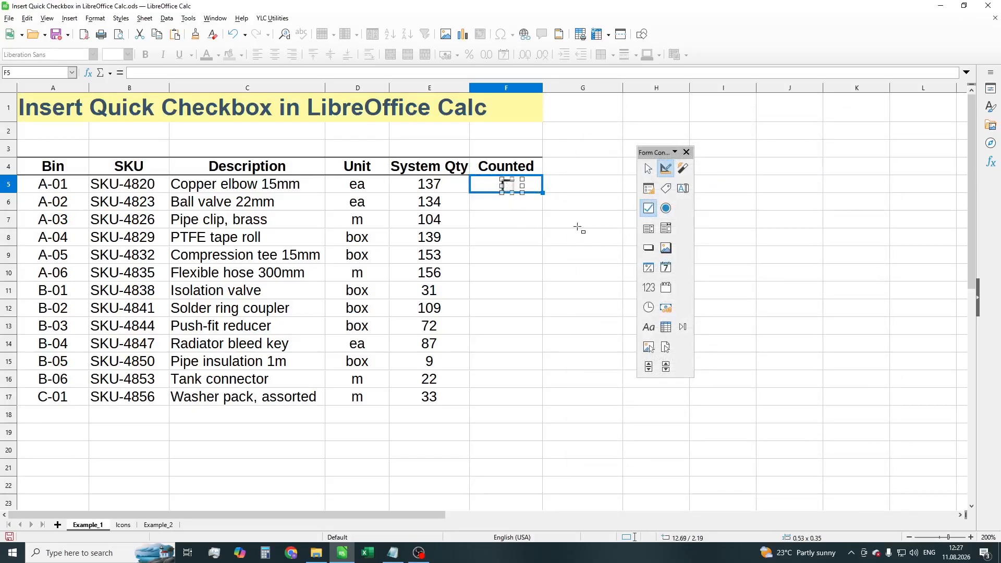
Leave form design mode, close the form controls and tick the check box in F5.
left_click(666, 168)
left_click(686, 152)
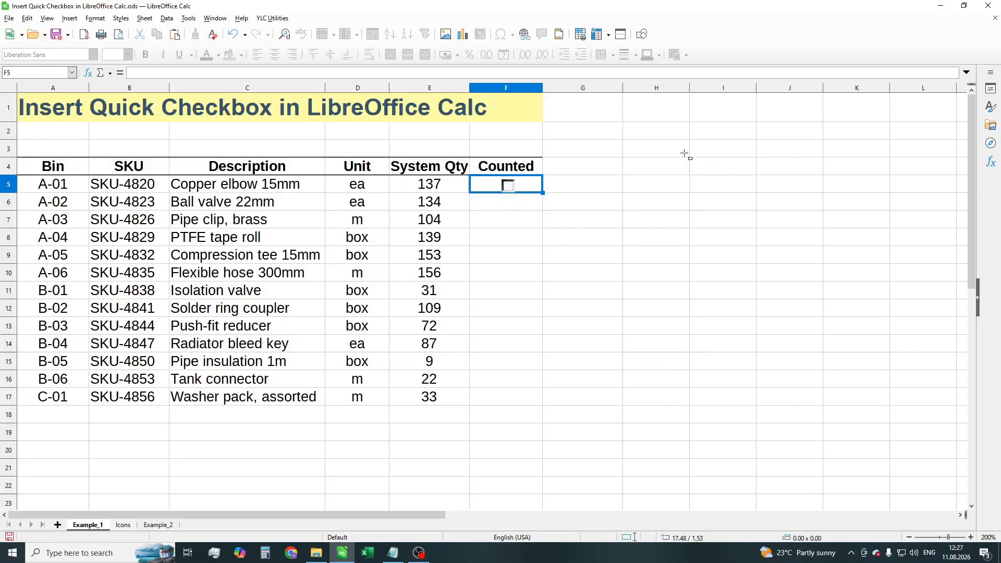
left_click(511, 190)
left_click(672, 184)
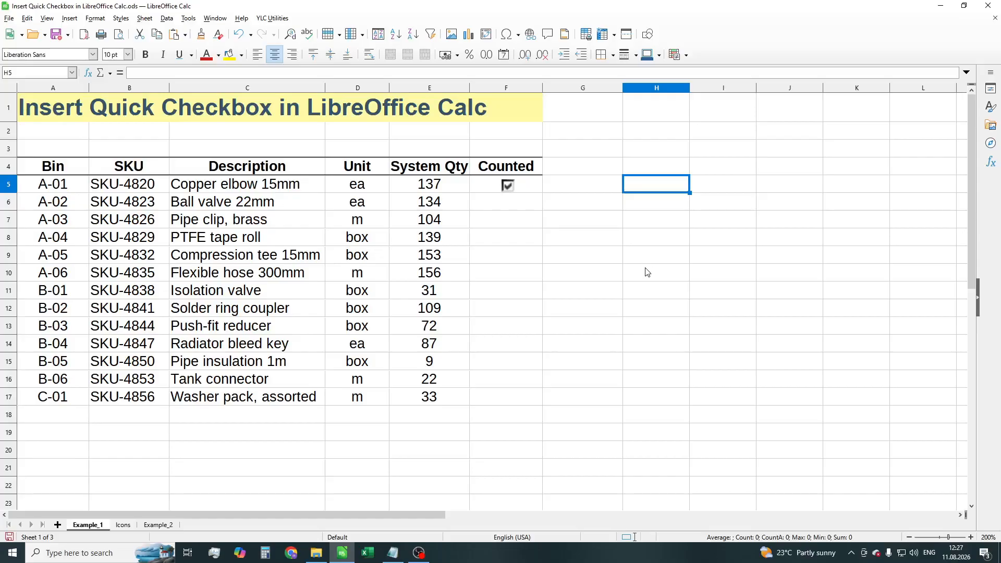
Insert check boxes into the whole range F6:F17 with the YLC Utilities range function.
left_click_drag(504, 208, 516, 399)
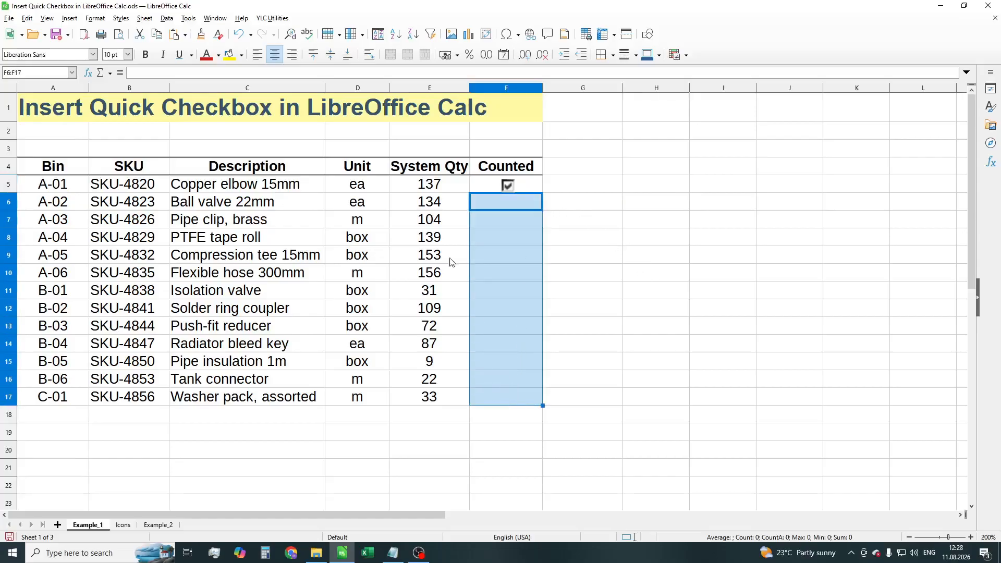
left_click(272, 18)
mouse_move(290, 79)
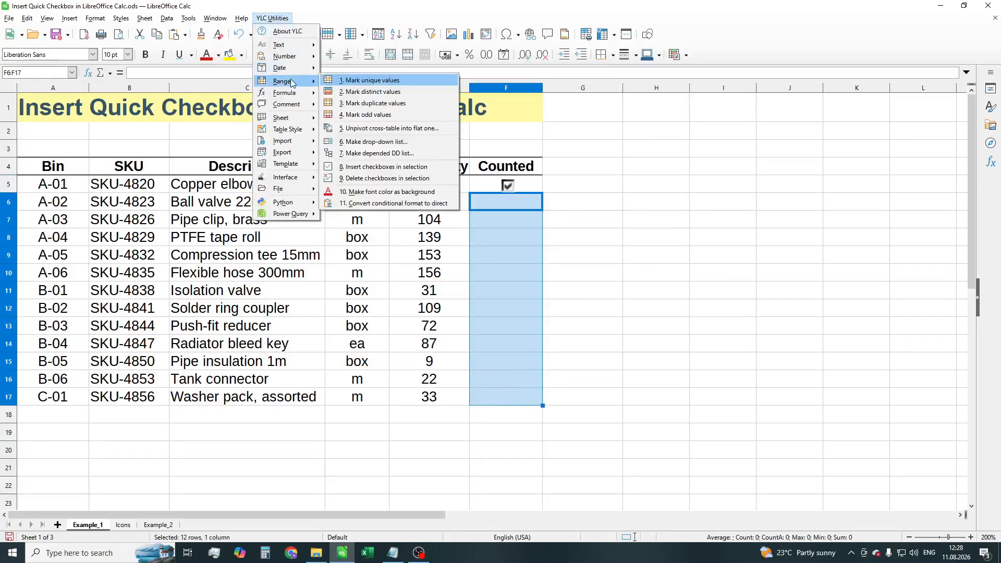
left_click(415, 167)
Tick the Counted check boxes in F7, F8, F9, F13 and F14.
left_click(506, 219)
left_click(506, 255)
left_click(505, 237)
left_click(505, 326)
left_click(506, 344)
left_click(661, 185)
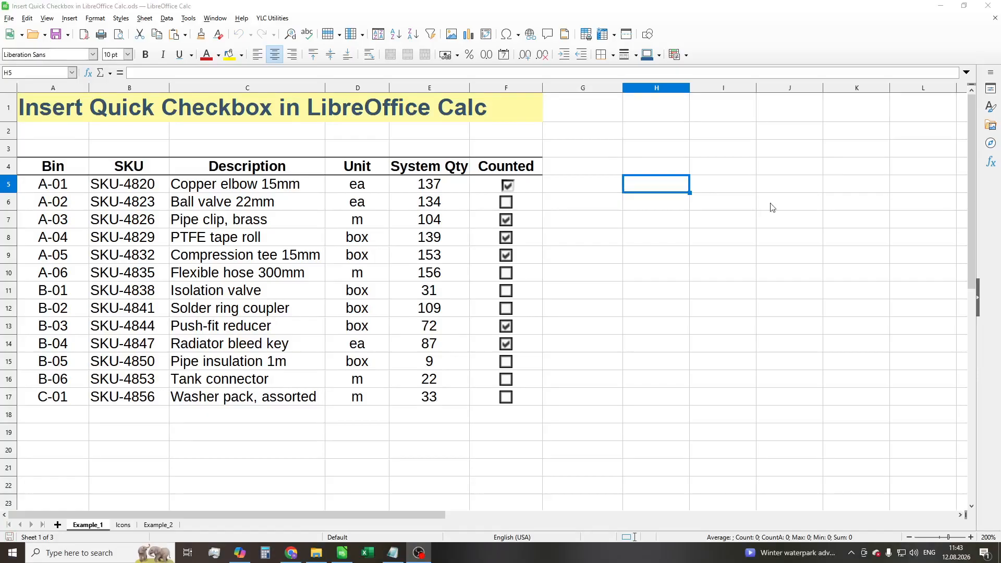
Change the font color of H2:J9 to black and select the check box symbols in I4:I5.
left_click_drag(663, 130, 821, 258)
left_click(218, 56)
left_click(224, 85)
left_click(723, 219)
left_click_drag(723, 166, 744, 180)
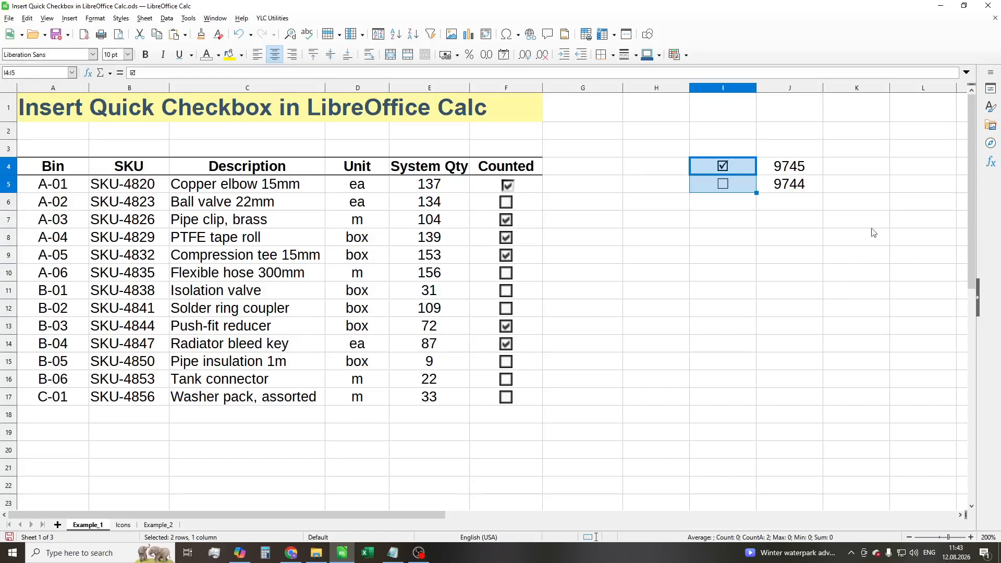
Enter =UNICHAR(J4) in K4 and fill the formula down to K5.
left_click(871, 165)
type("=u")
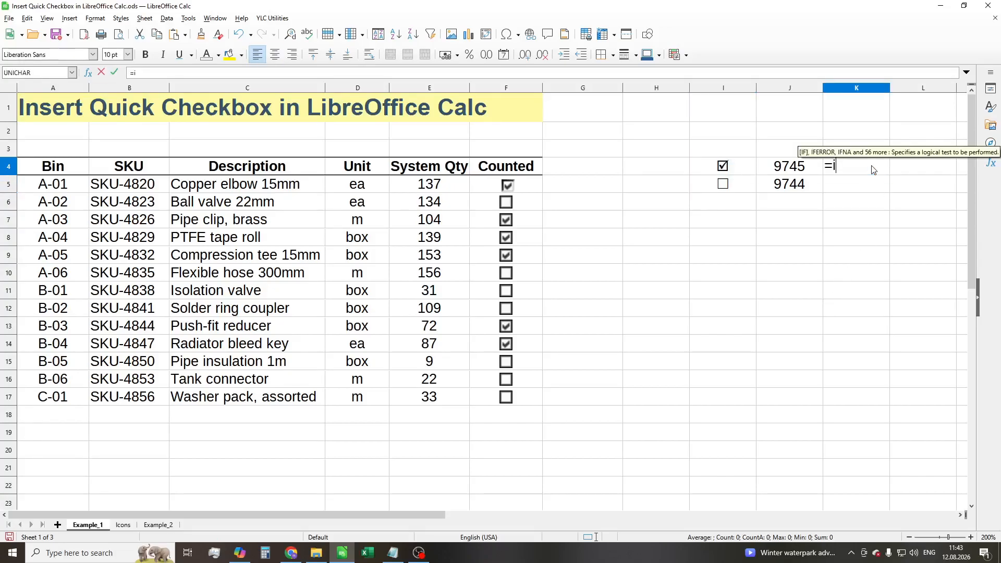
type("ni")
key("Return")
left_click(805, 170)
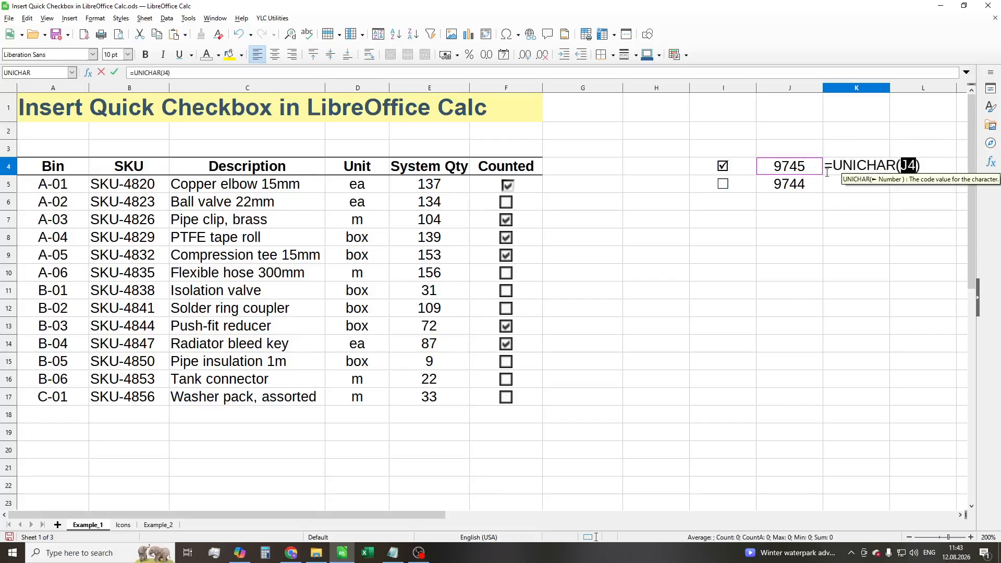
key("Return")
key("Up")
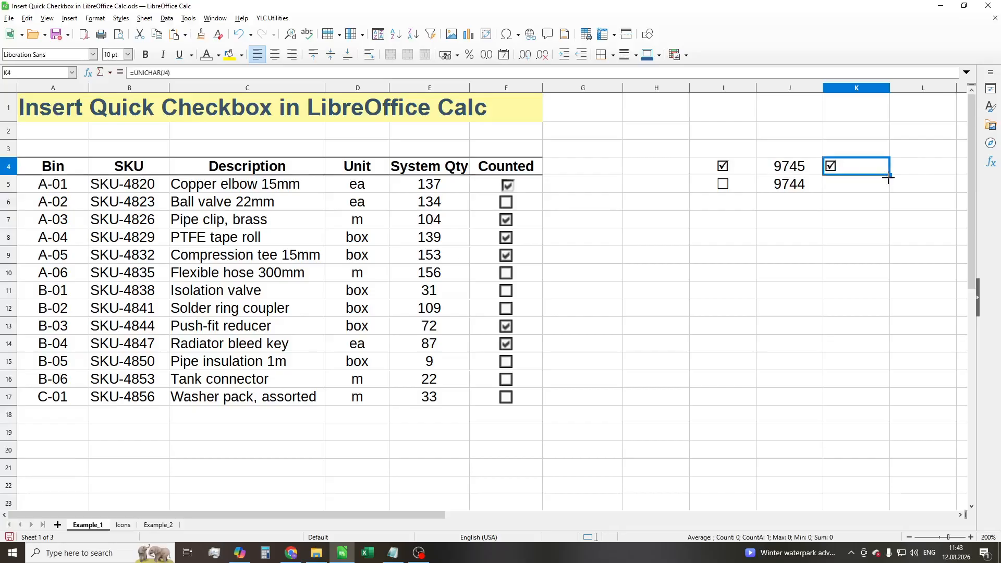
left_click_drag(889, 176, 890, 188)
left_click(796, 247)
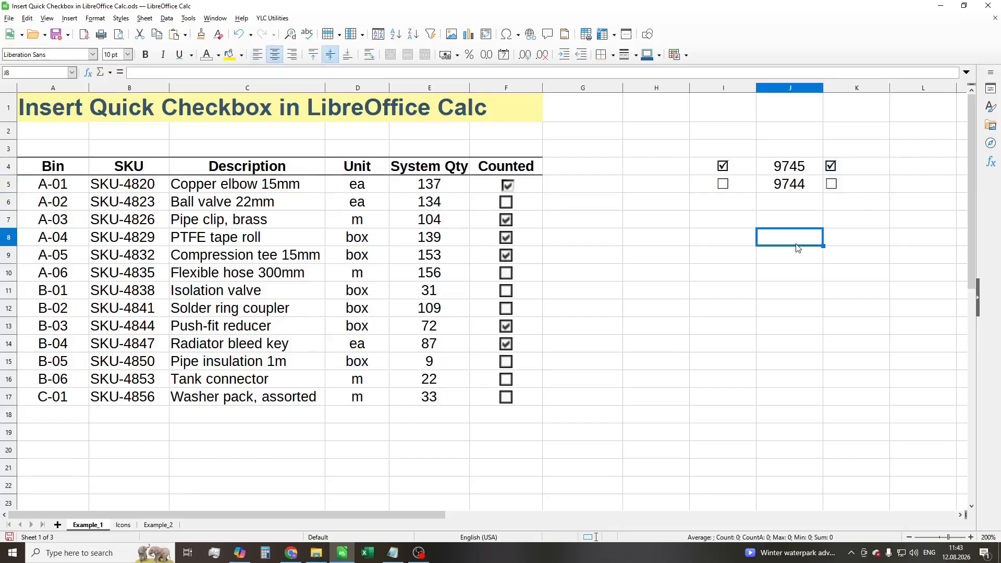
Copy the Counted header from F4 into G4 and select G5 below it.
left_click(533, 172)
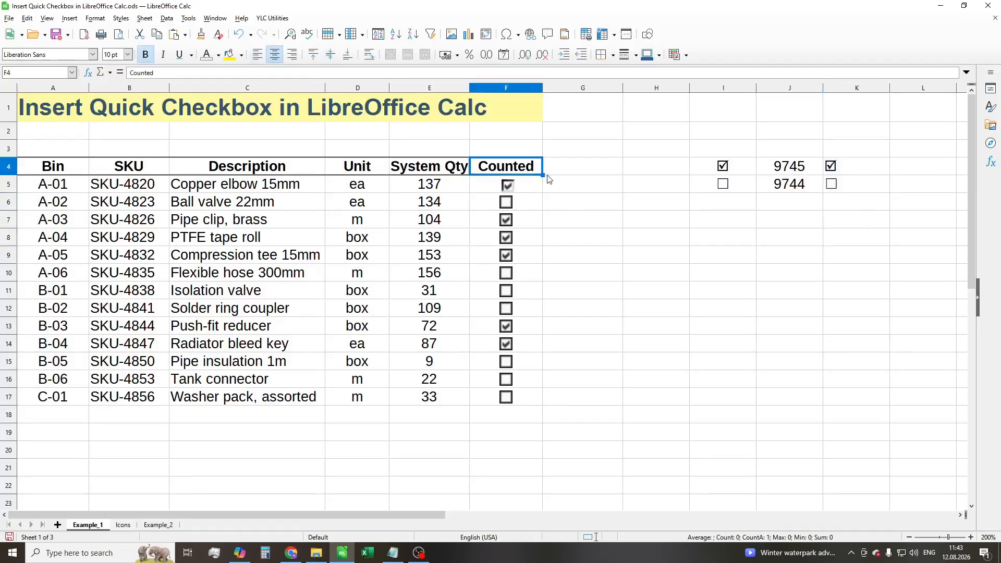
left_click_drag(543, 175, 606, 181)
left_click(606, 182)
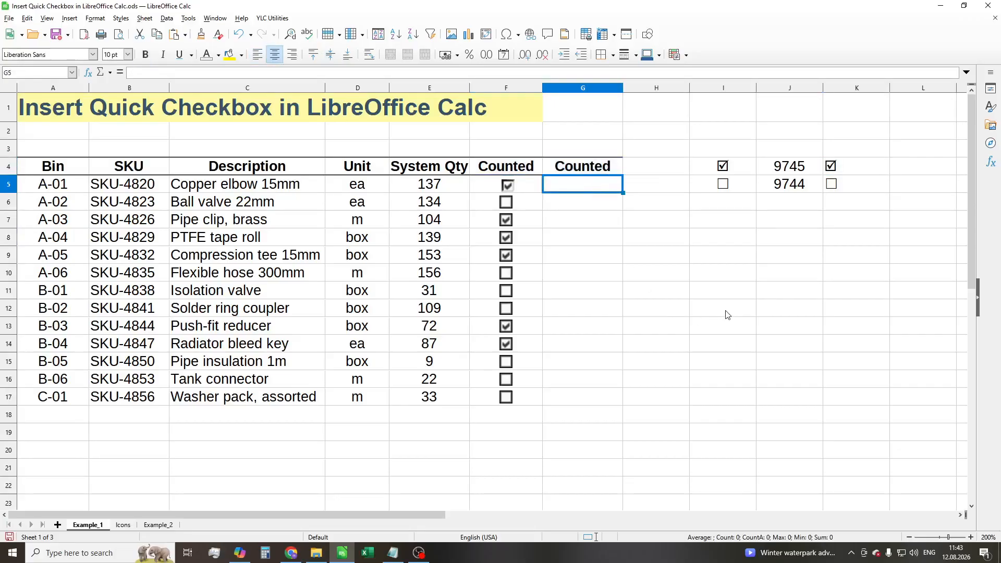
right_click(592, 188)
left_click(628, 353)
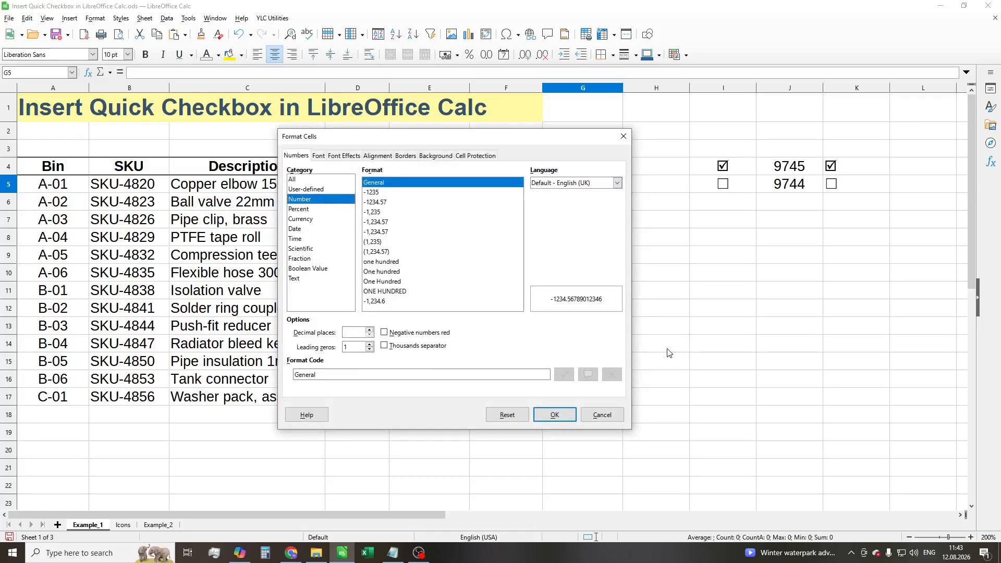
double_click(433, 373)
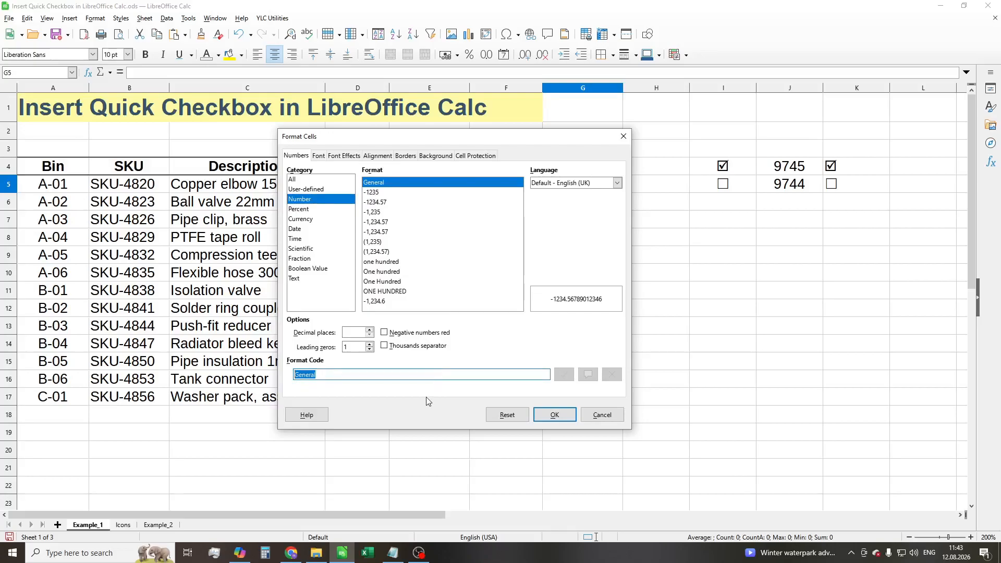
type("Po")
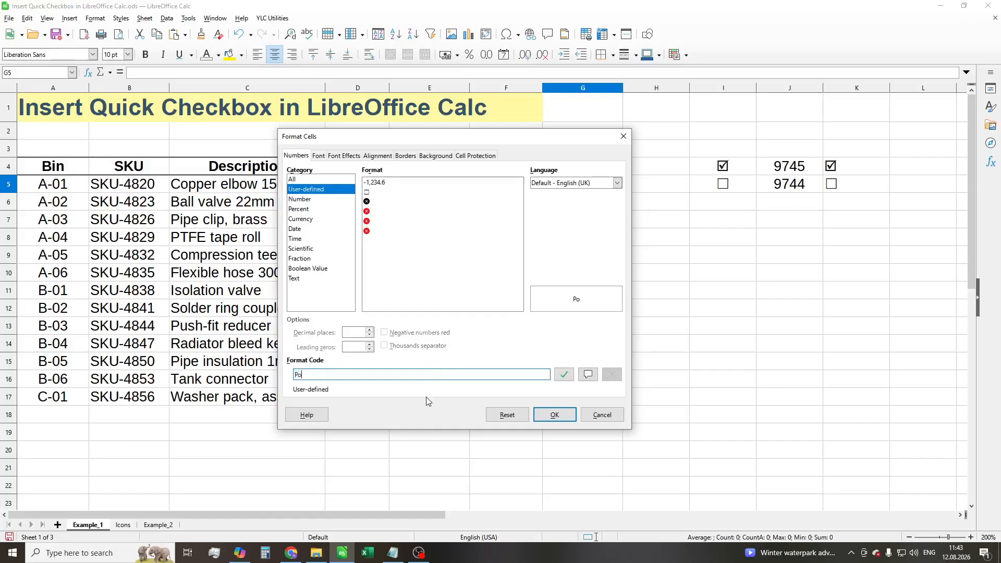
type("sitive;Nega")
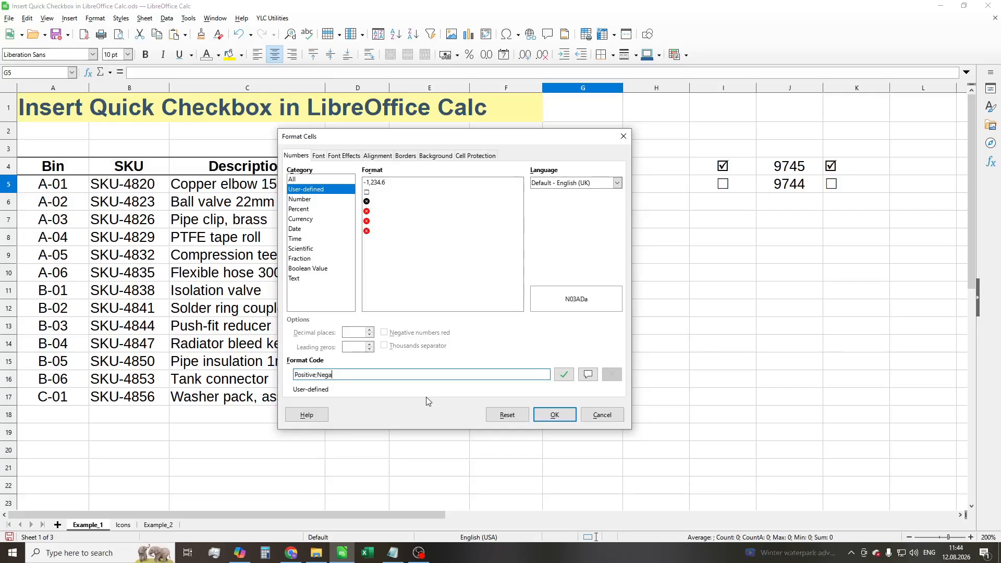
type("tive;Zero")
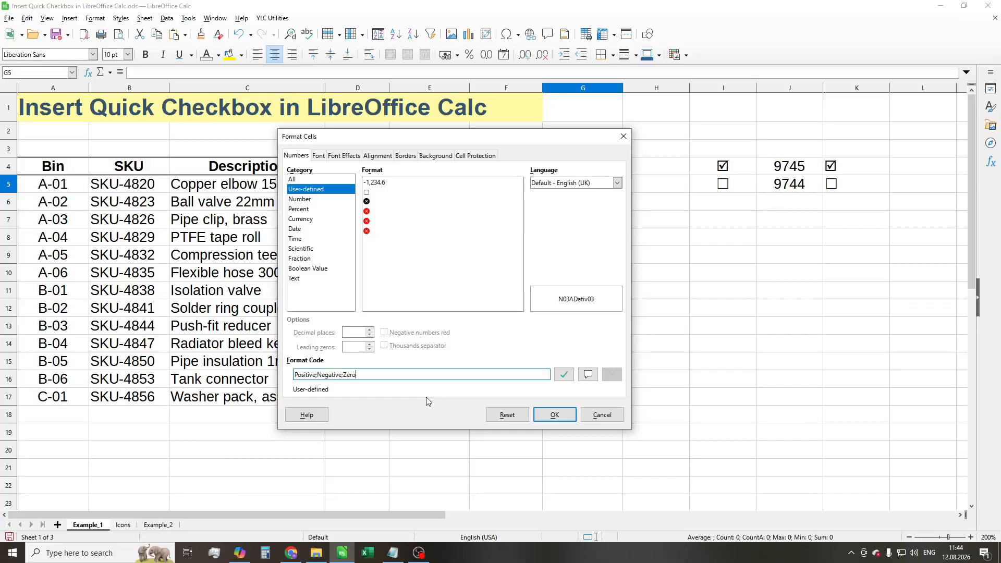
type(";Text")
left_click_drag(295, 375, 356, 375)
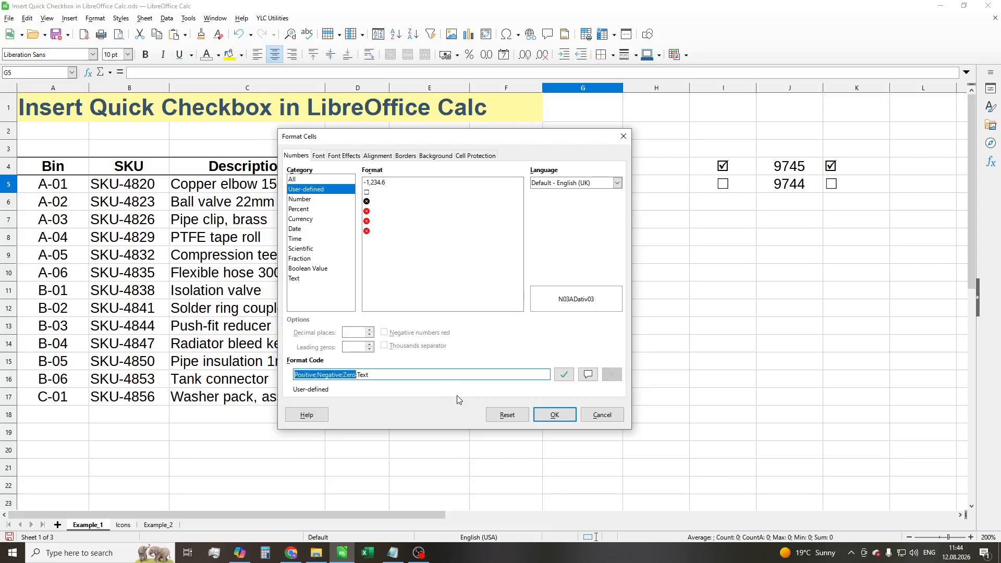
left_click(600, 416)
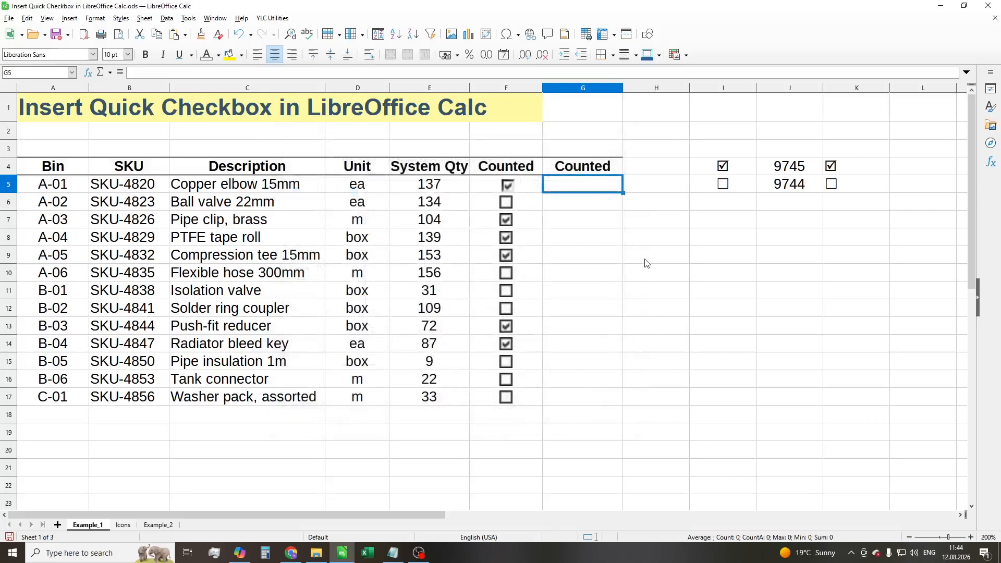
Copy the ticked box symbol from I4 into I9 and add a semicolon after it.
left_click(718, 273)
left_click(735, 167)
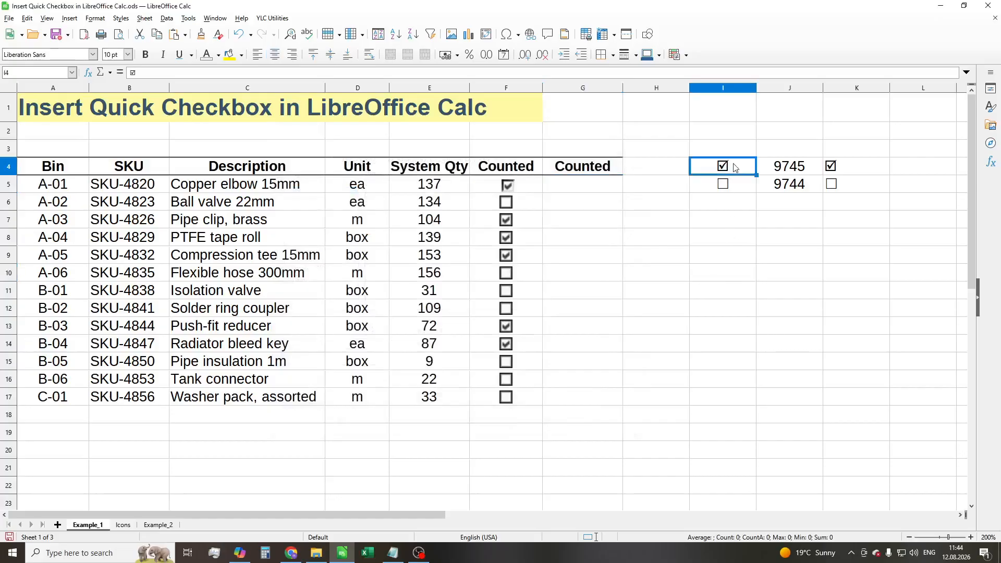
right_click(735, 167)
left_click(756, 182)
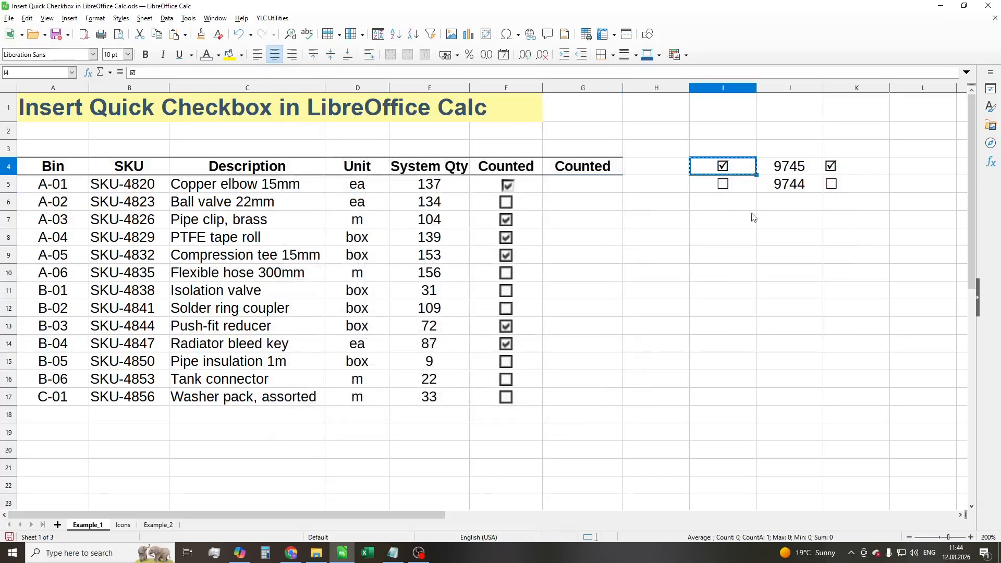
double_click(714, 255)
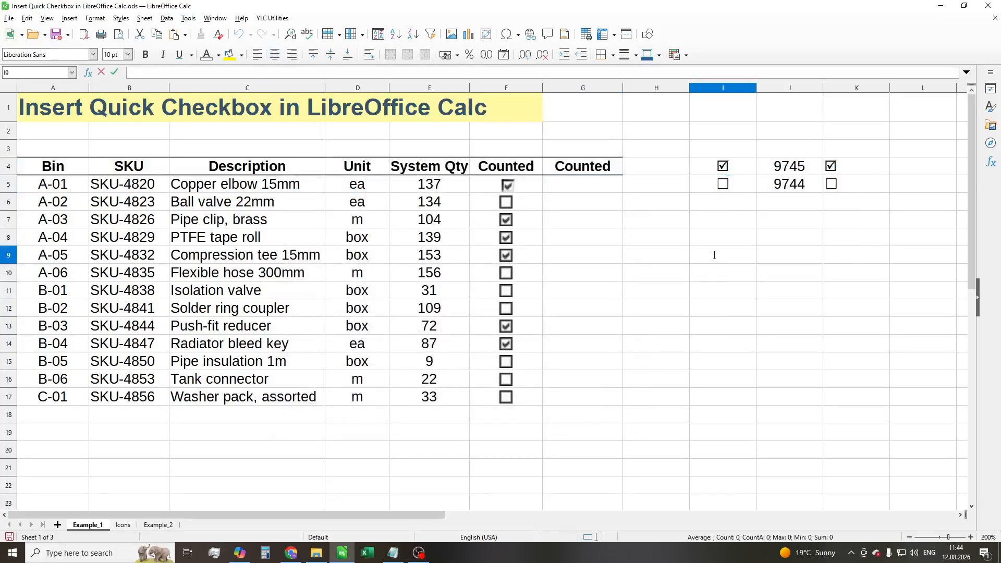
key("ctrl+v")
key("Return")
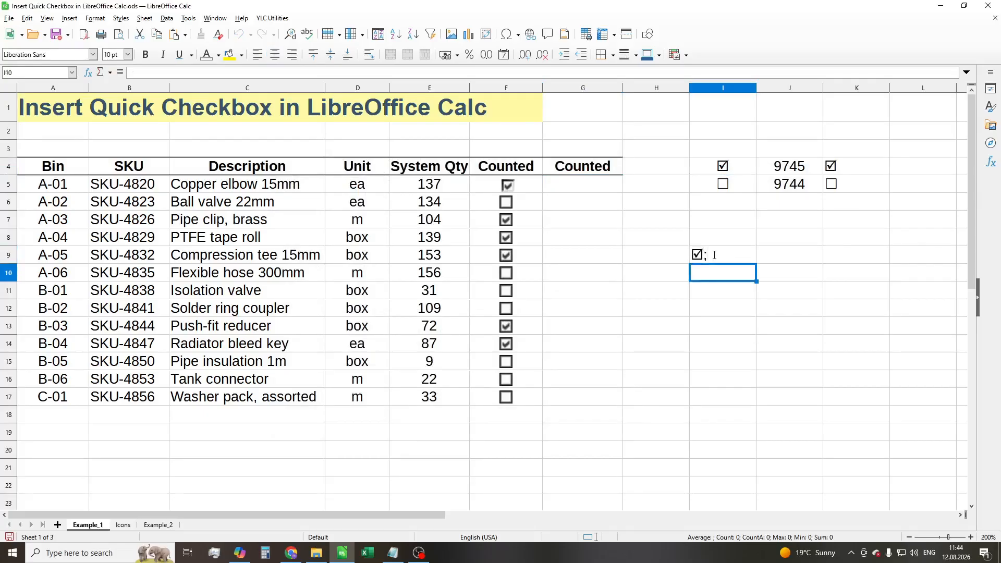
Append the empty box symbol from I5 twice in I9, separated by a semicolon, to complete the code ☑;☐;☐.
right_click(739, 184)
left_click(765, 201)
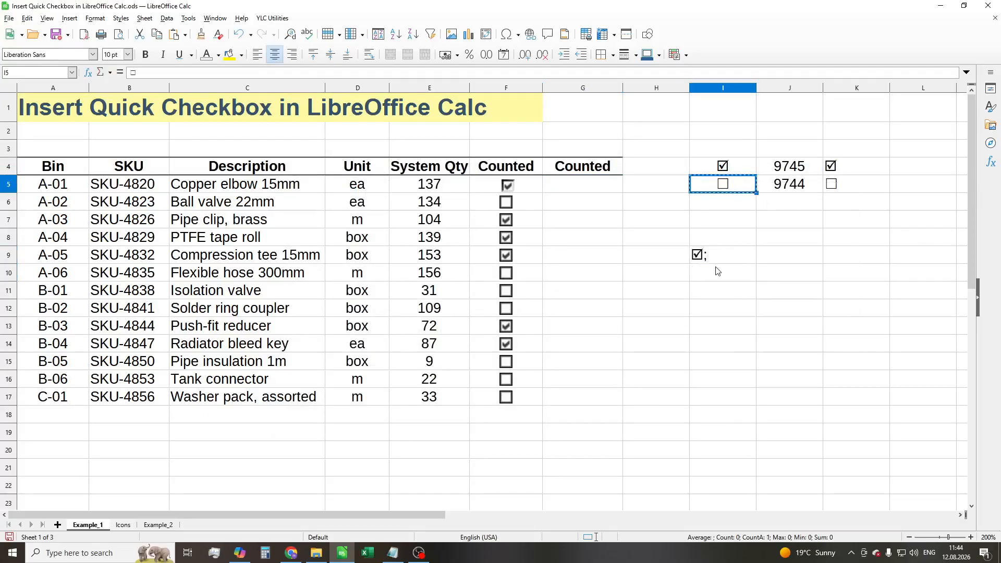
double_click(727, 256)
key("ctrl+v")
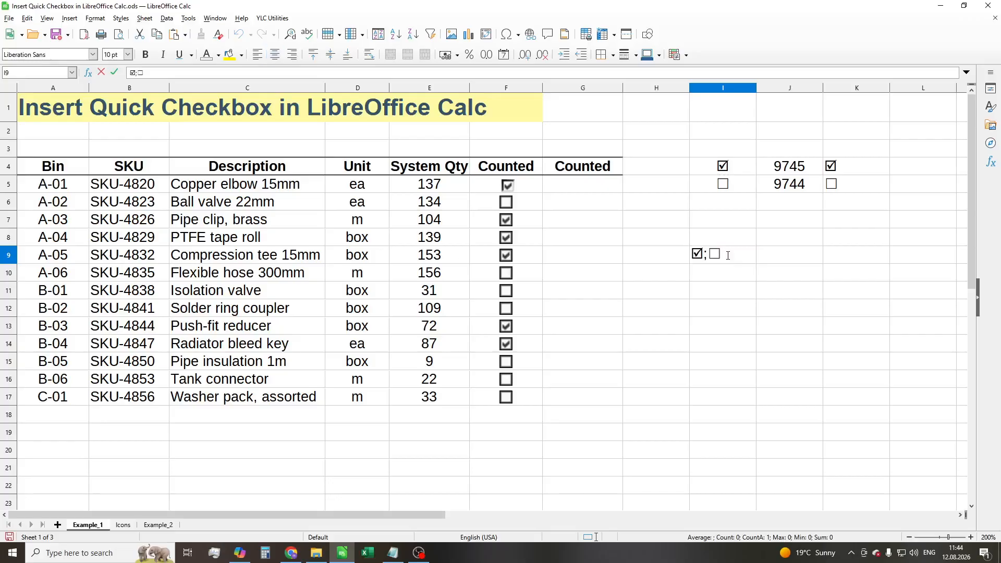
key("ctrl+v")
key("Return")
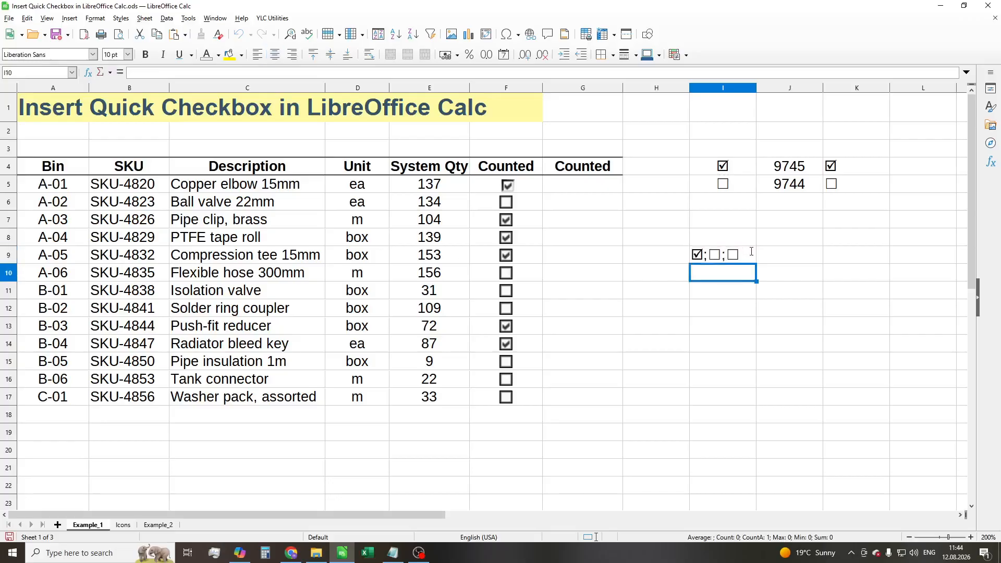
Copy the code from I9 and apply ☑;☐;☐ to G5 as a user-defined number format.
right_click(751, 254)
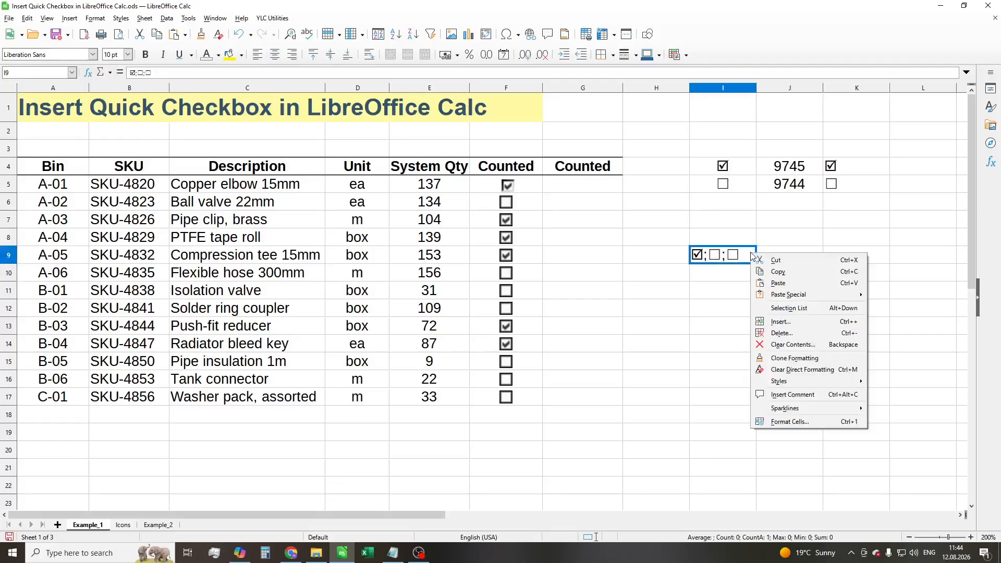
left_click(778, 272)
right_click(587, 189)
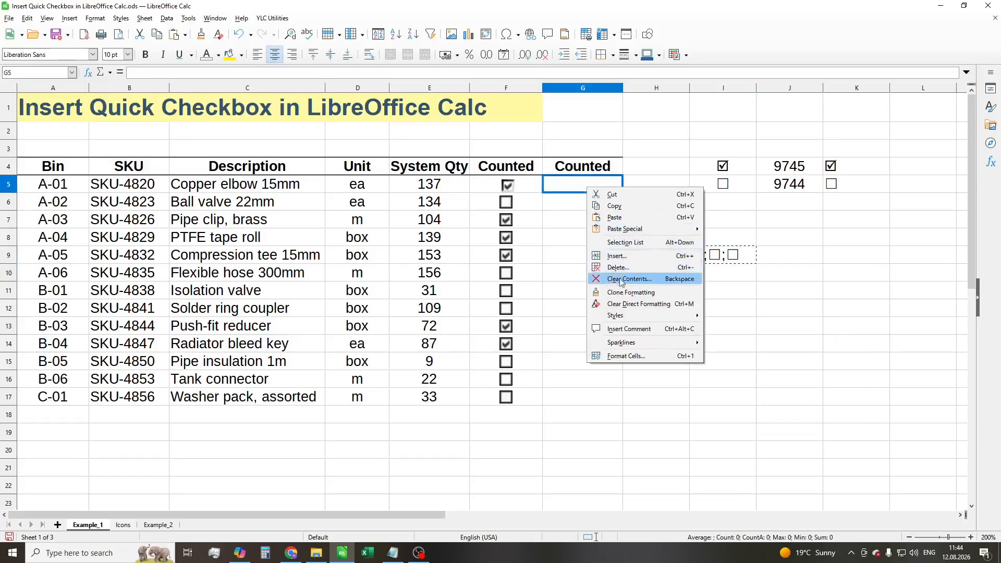
left_click(625, 356)
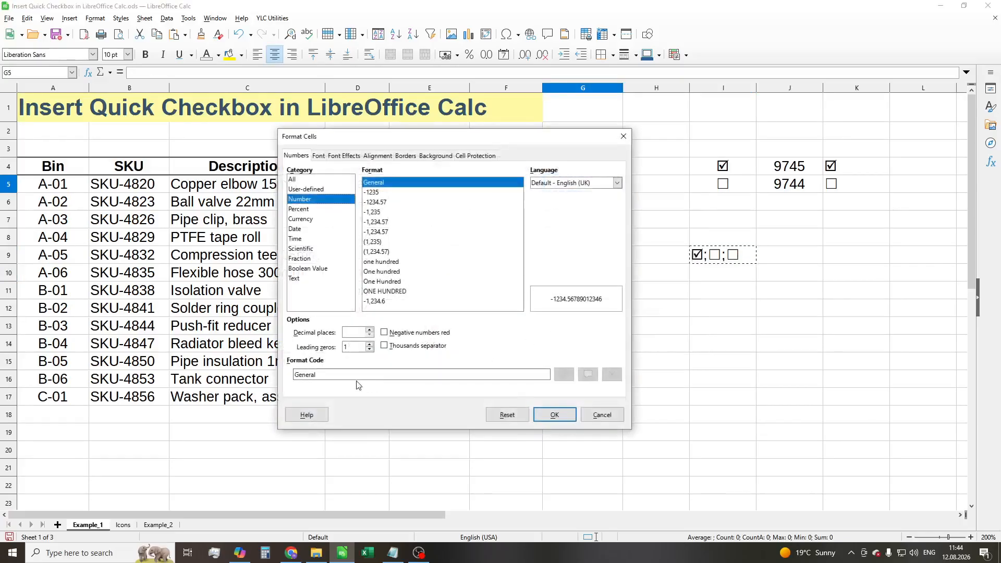
double_click(396, 375)
key("ctrl+v")
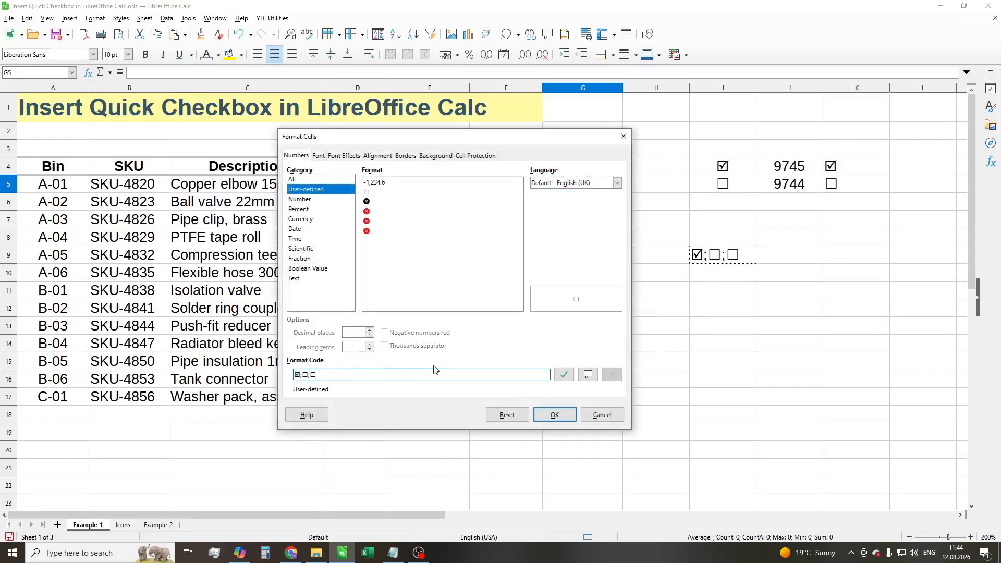
left_click(555, 415)
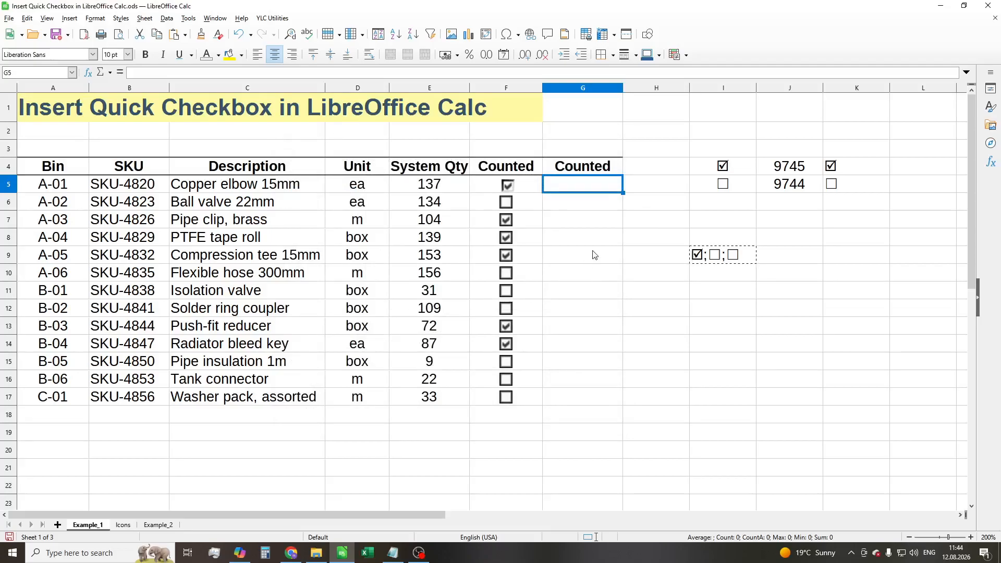
Test the format in G5 by entering 1 and then 0, and fill the cell down to G17.
left_click(591, 204)
left_click(591, 190)
type("1")
key("Return")
left_click(591, 190)
type("0")
key("Return")
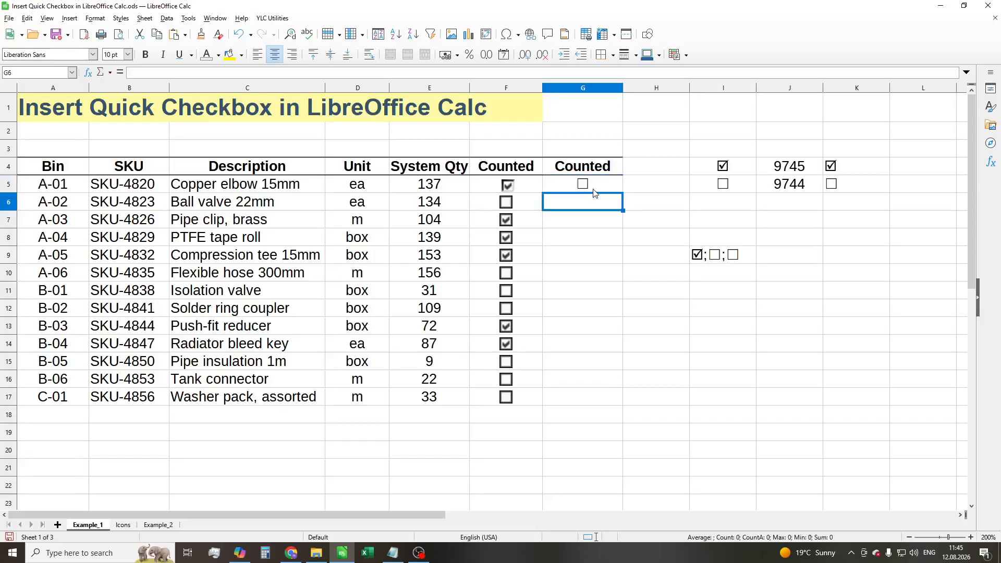
left_click(594, 188)
left_click_drag(622, 193, 582, 401)
Tick the boxes in G5, G7, G8, G9, G13 and G14 by entering 1 in each cell.
left_click(602, 186)
type("1")
key("Return")
key("Down")
type("1")
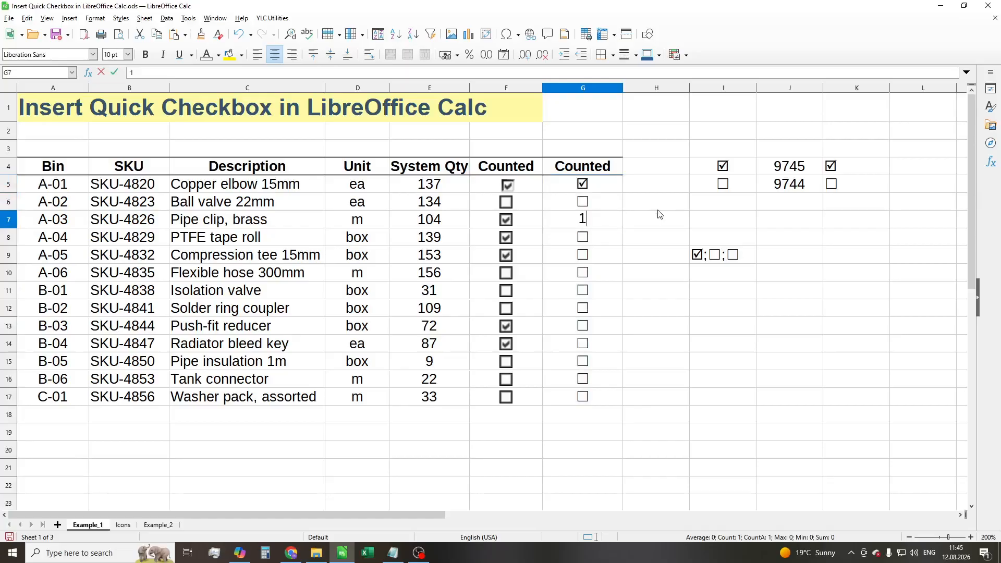
key("Return")
type("1")
key("Return")
type("1")
key("Return")
key("Down")
key("Down")
key("Down")
type("1")
key("Return")
type("1")
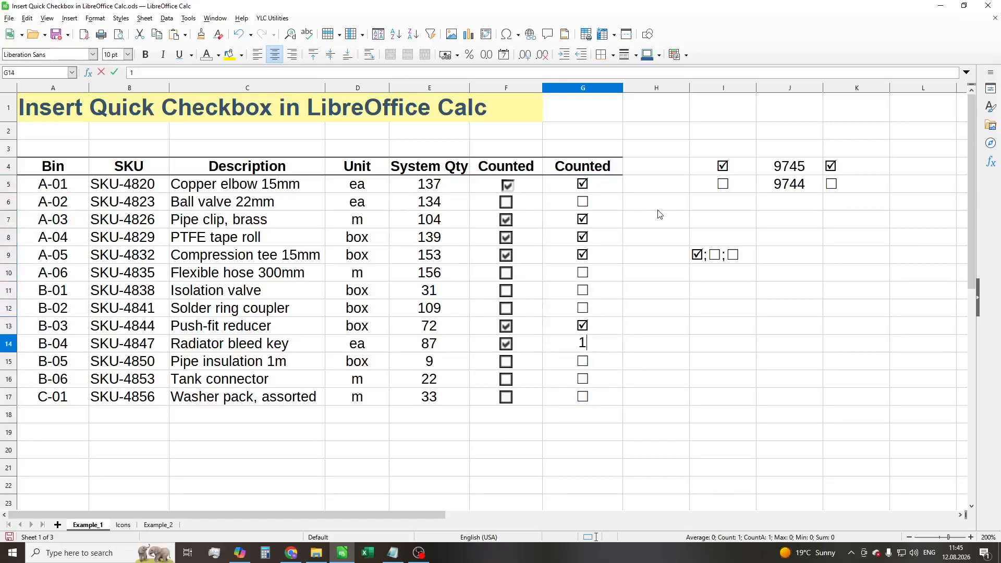
key("Return")
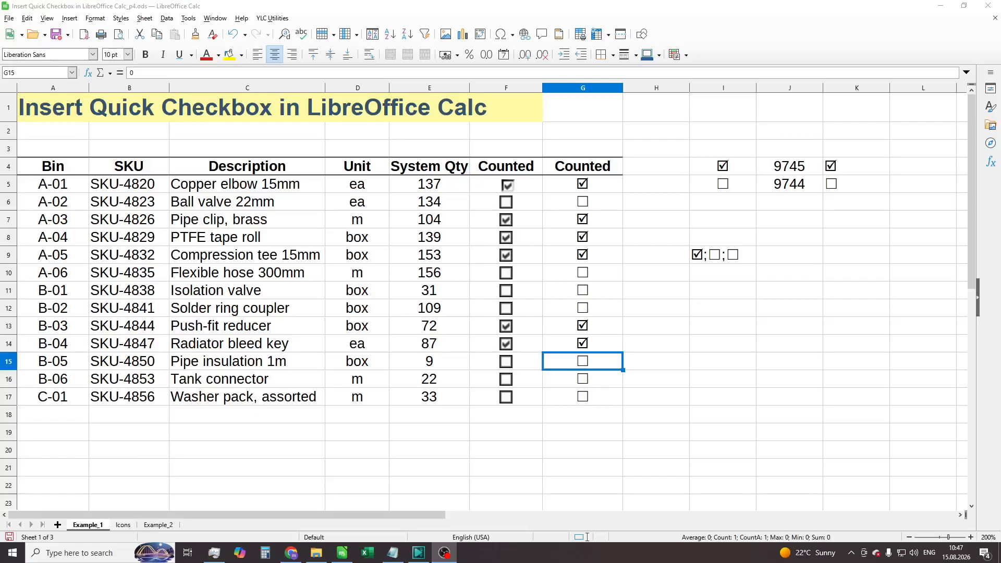
Set the font color of the check boxes to red in G5:G8, purple in G9:G13 and green in G14:G17.
left_click_drag(611, 188, 591, 322)
left_click(207, 54)
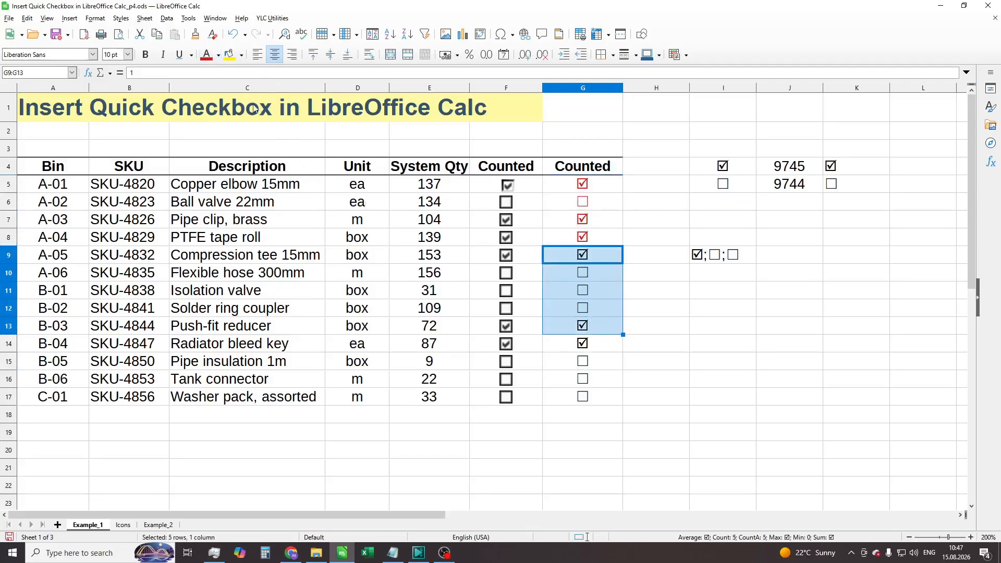
left_click(218, 55)
left_click(268, 128)
left_click_drag(599, 350, 605, 401)
left_click(217, 55)
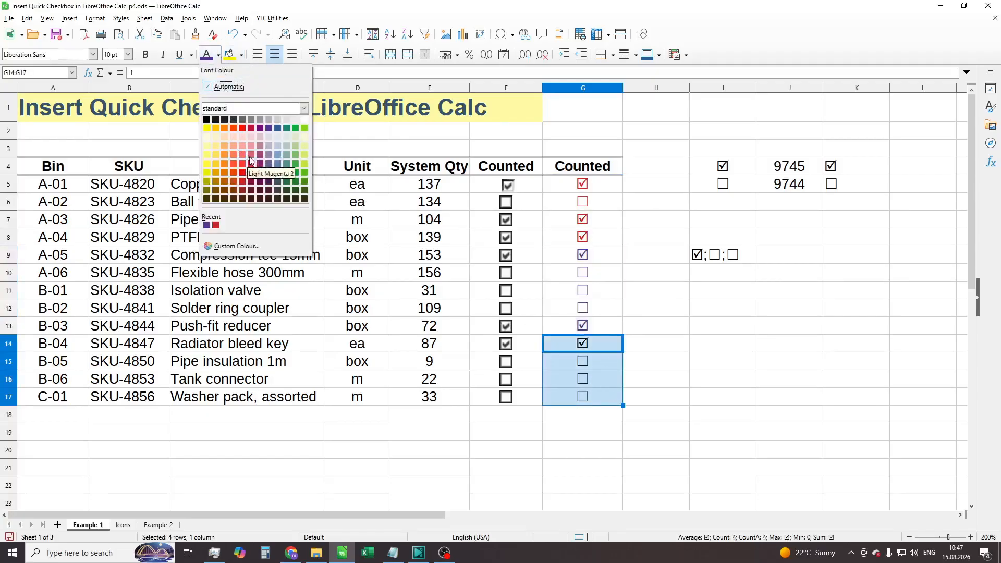
left_click(285, 181)
left_click(635, 413)
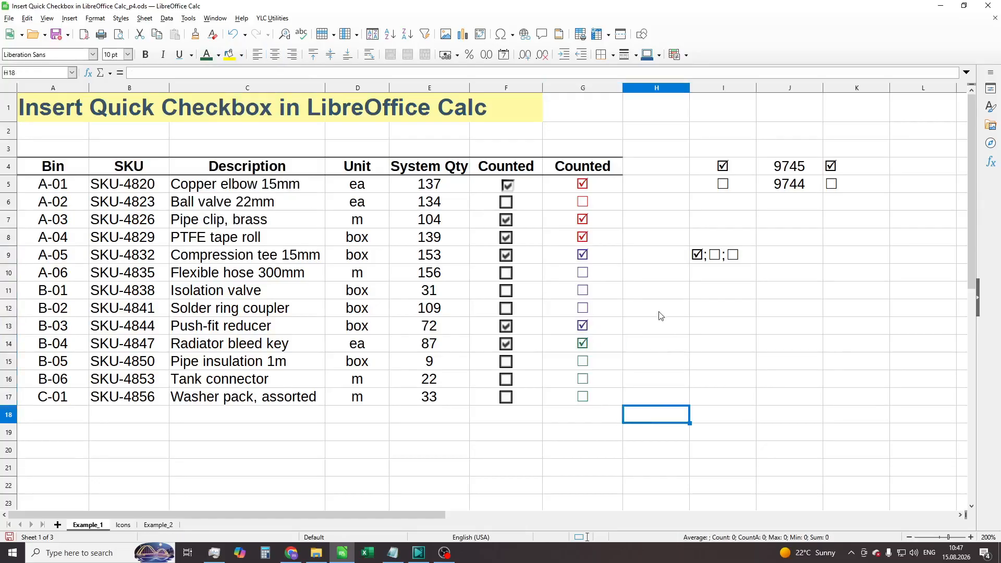
Set the font size of the check boxes to 14 pt in G5:G8 and 6 pt in G9:G13.
left_click_drag(609, 189, 601, 230)
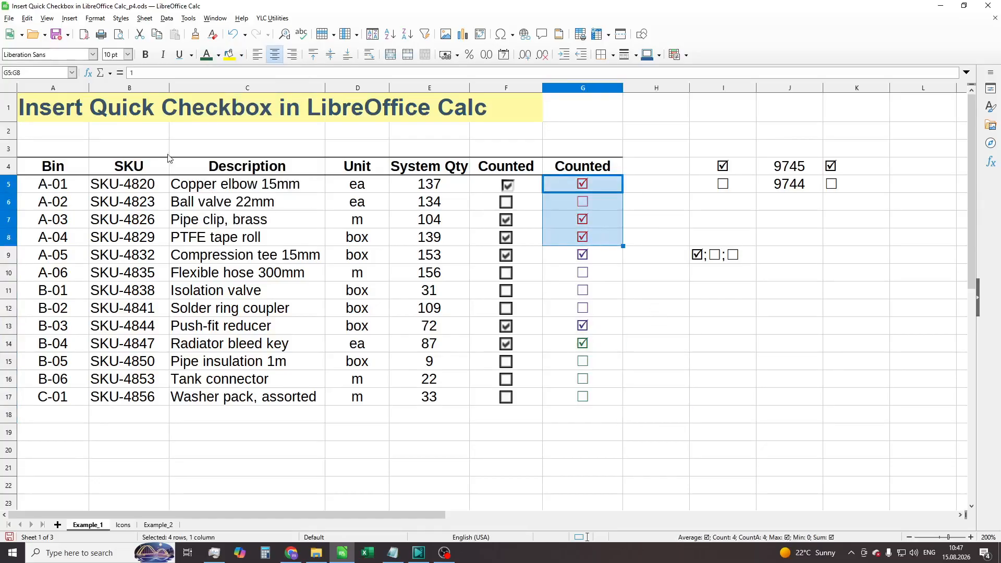
left_click(127, 54)
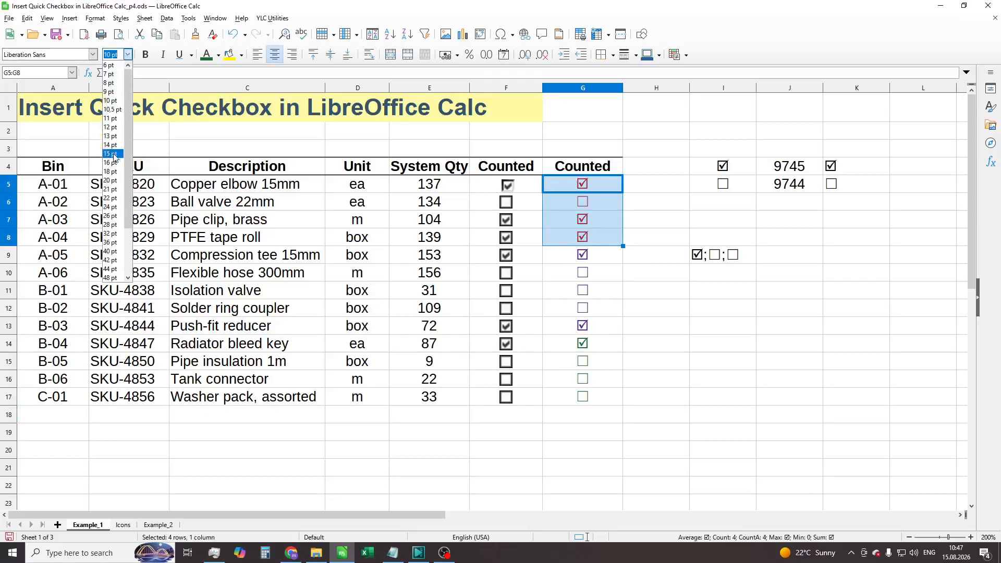
left_click(110, 145)
left_click(600, 289)
left_click_drag(599, 288, 601, 352)
left_click(127, 54)
left_click(109, 65)
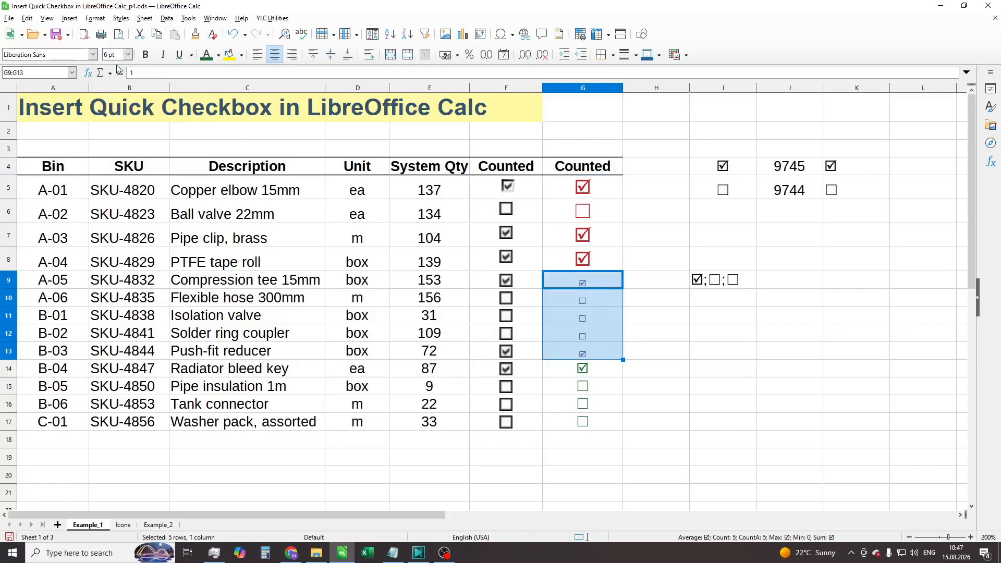
left_click(654, 442)
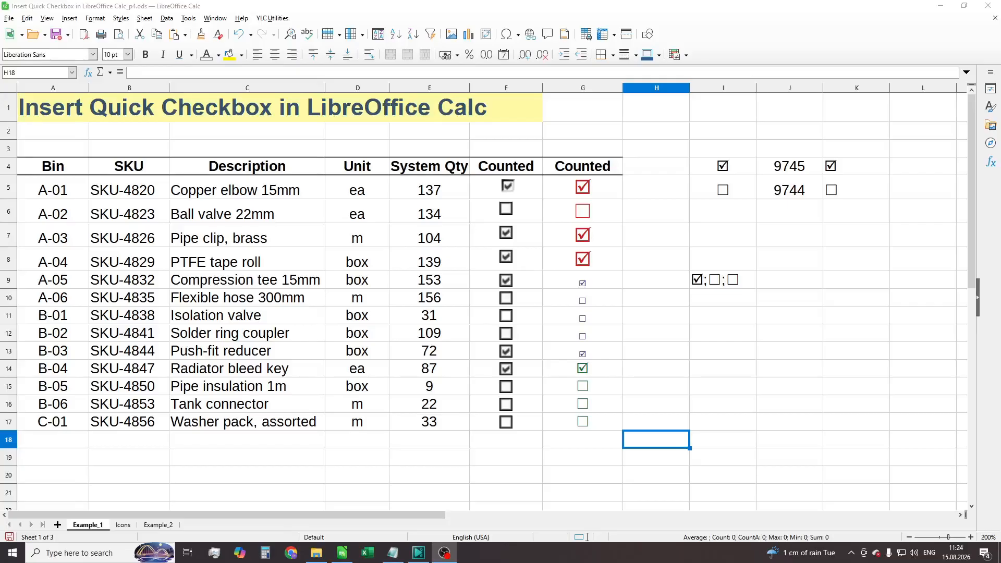
Change the Unicode numbers to 60513 in J4 and 60304 in J5.
left_click(801, 171)
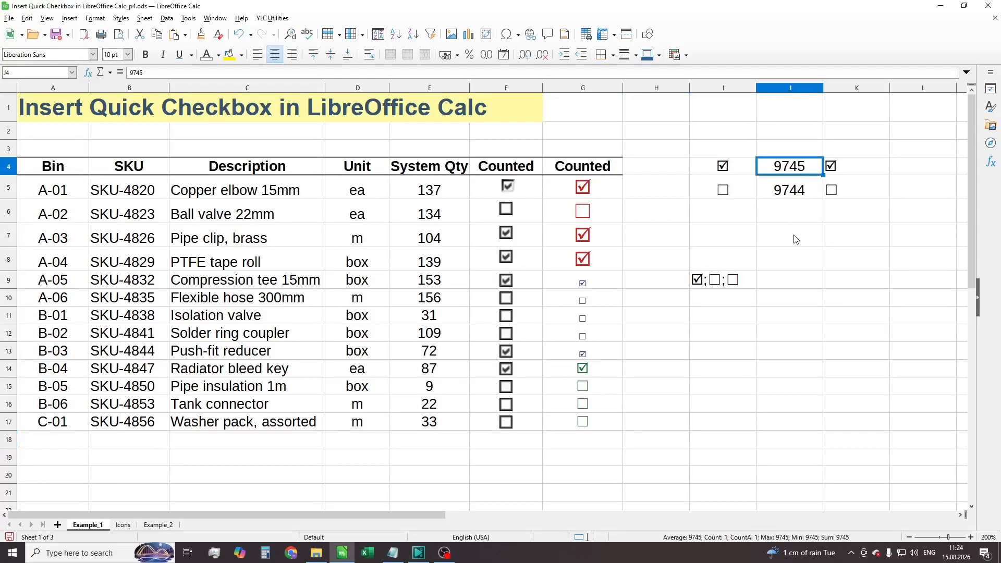
type("60513")
key("Return")
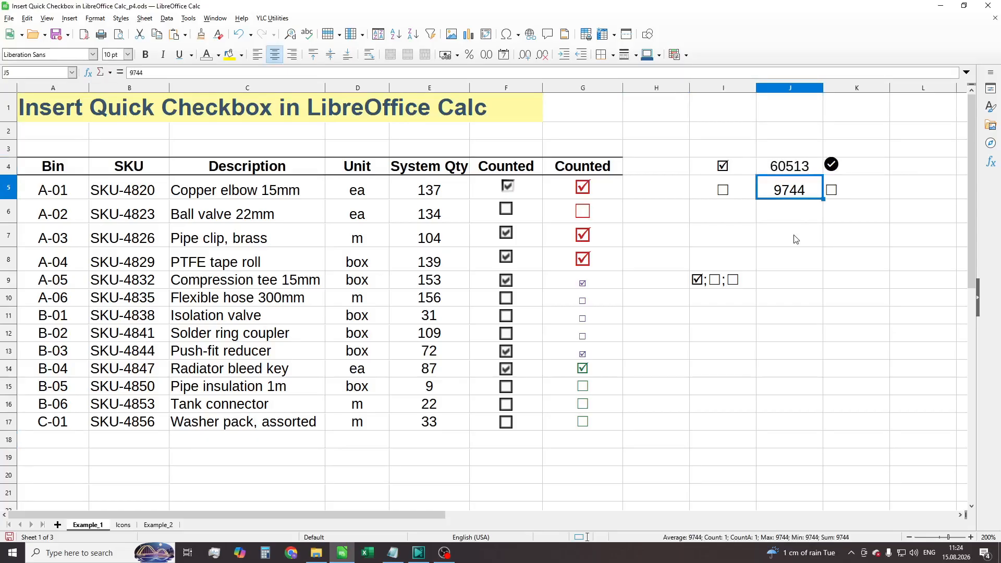
type("60304")
key("Return")
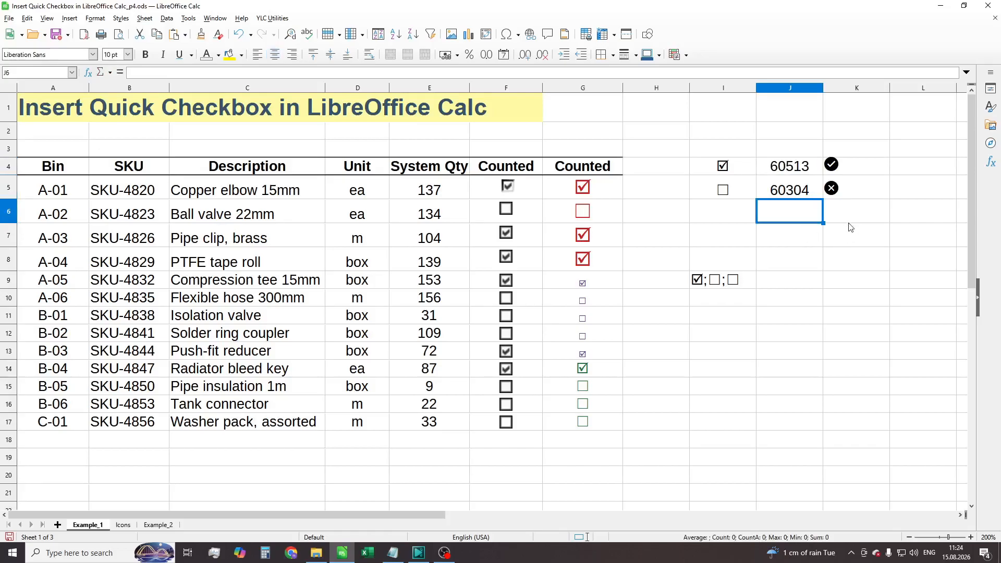
Copy the circled tick symbol from K4 into I11 and add a semicolon after it.
left_click(842, 165)
right_click(849, 167)
left_click(872, 187)
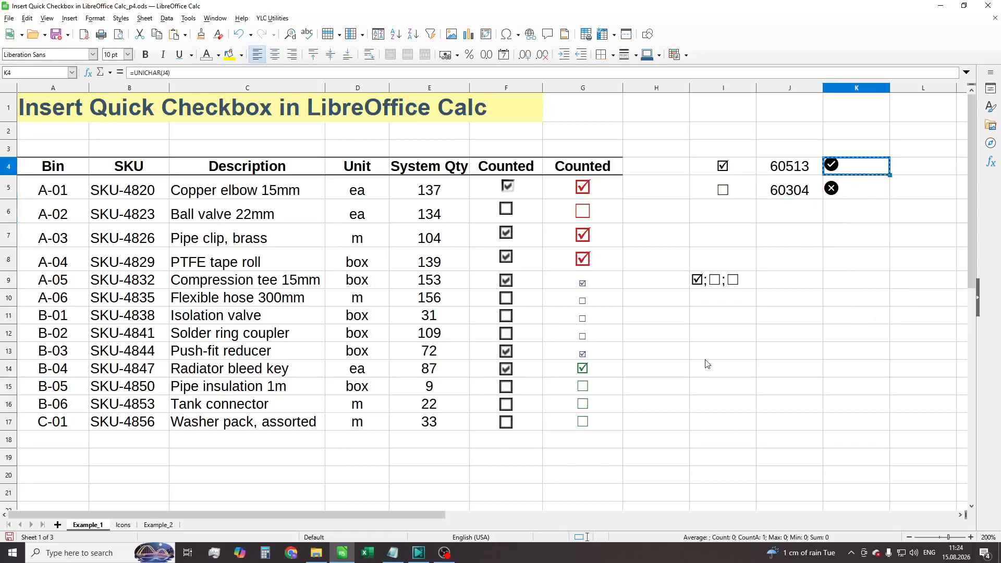
left_click(714, 318)
right_click(714, 319)
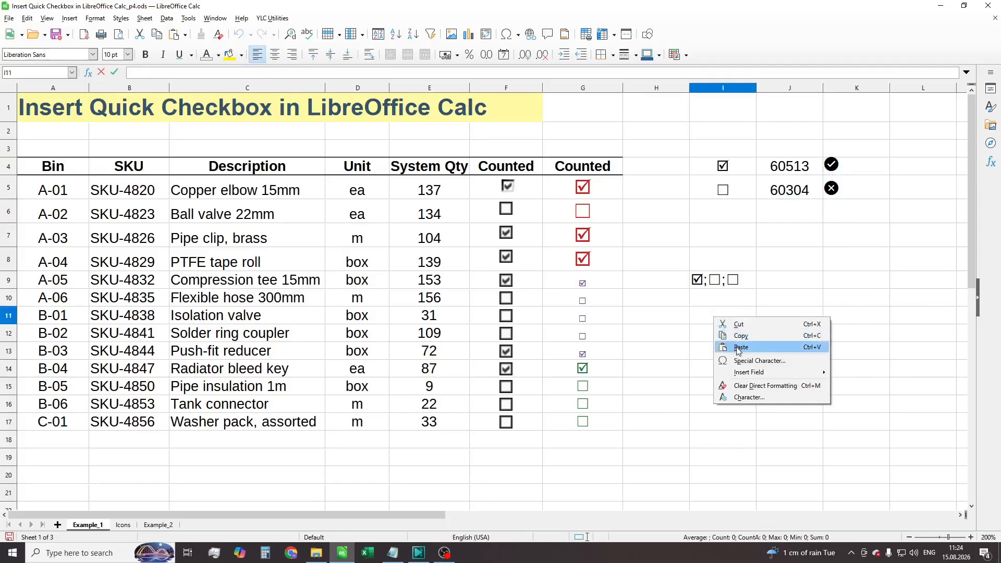
left_click(726, 346)
left_click(727, 333)
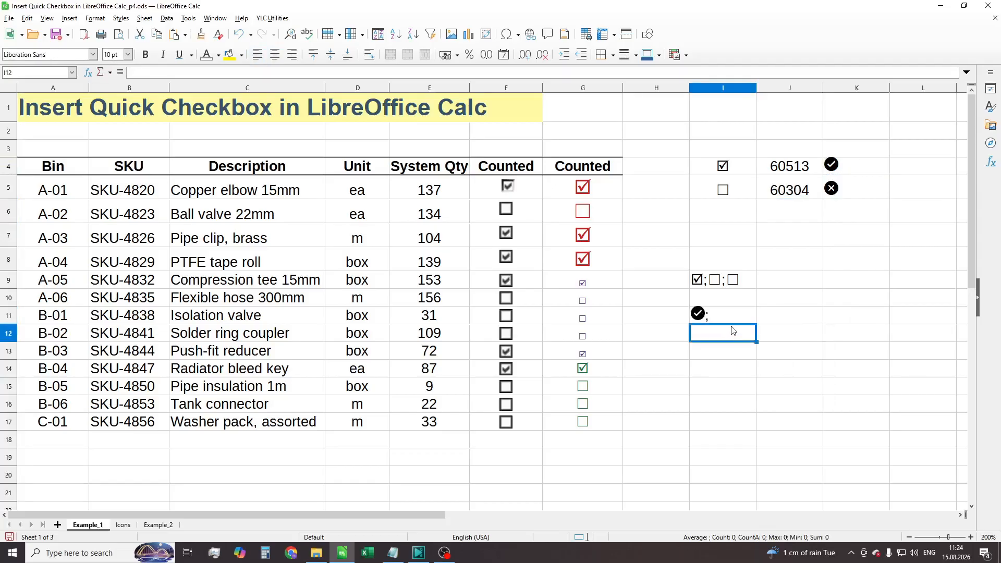
Append the circled cross symbol from K5 twice in I11, separated by a semicolon.
right_click(847, 194)
left_click(864, 212)
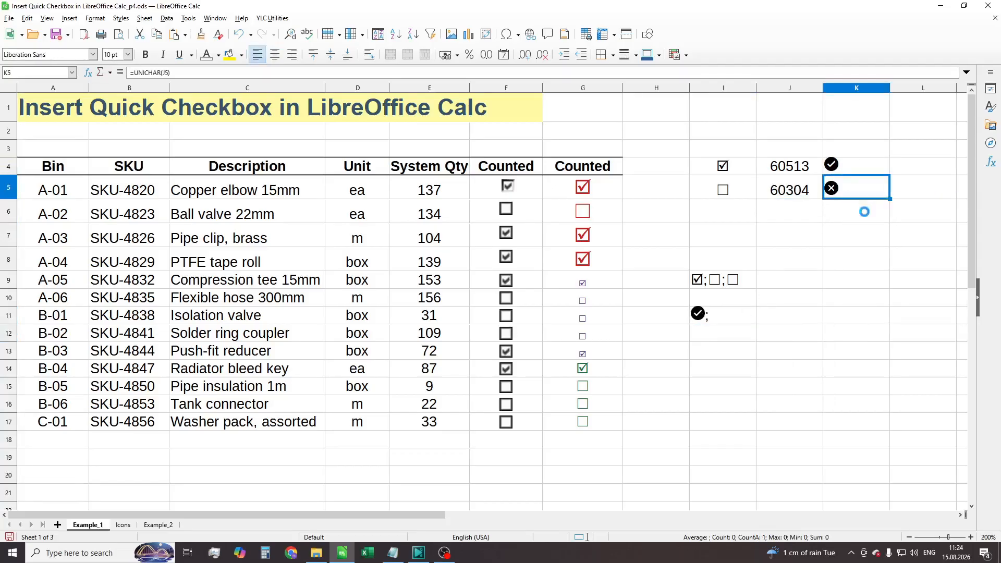
double_click(736, 317)
key("ctrl+v")
type(";")
type("✖")
key("Return")
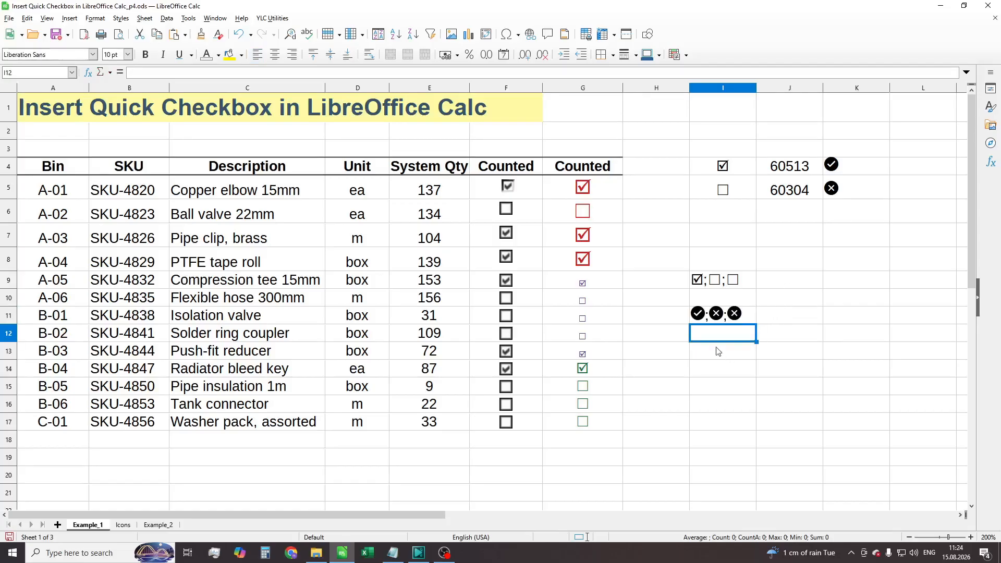
Insert [GREEN] before the tick symbol and [RED] before each of the two cross symbols in I11.
left_click(698, 319)
double_click(696, 313)
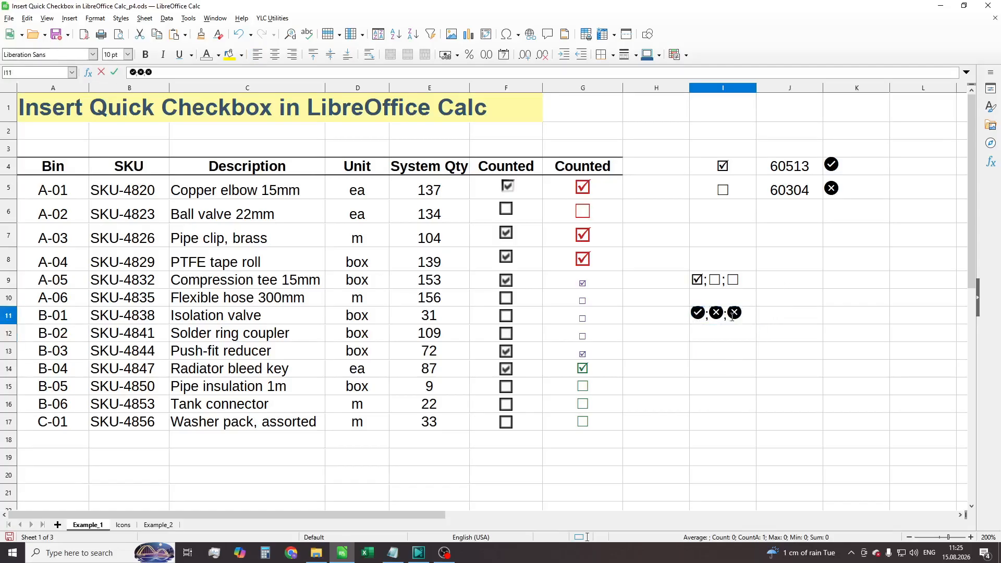
type("[GREEN]")
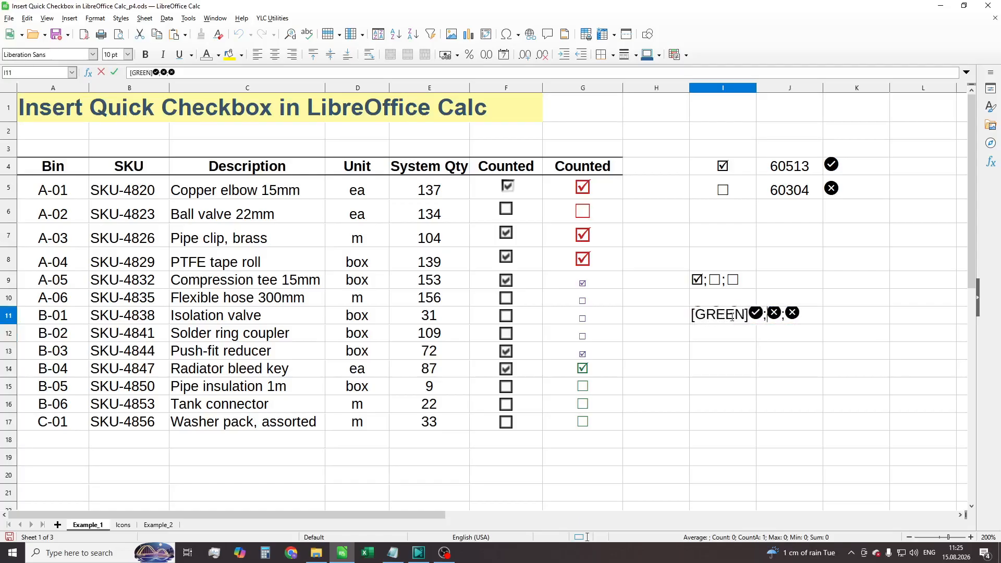
key("Right")
key("Right")
type("[RED")
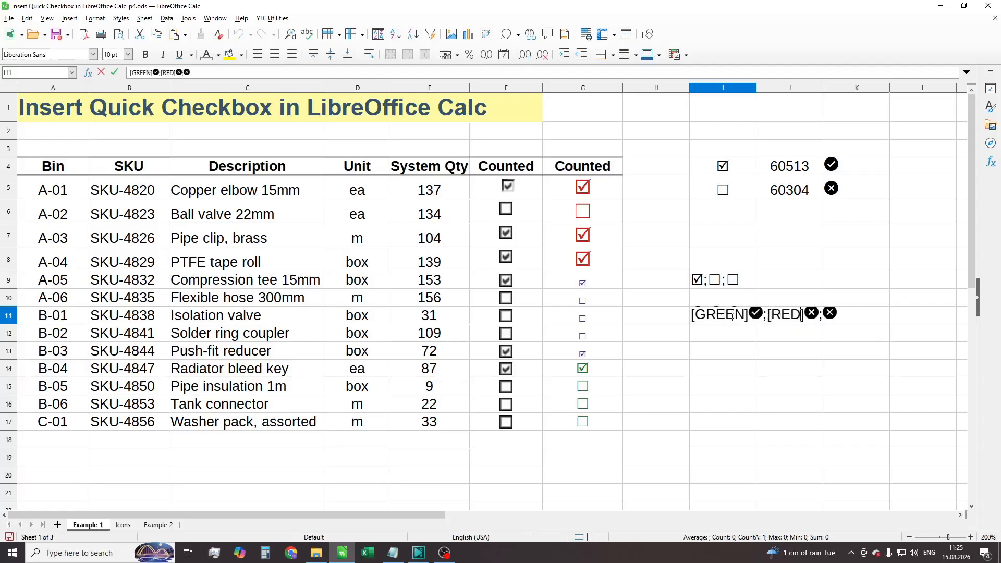
type("]")
key("Right")
key("Right")
type("[RED]")
key("Return")
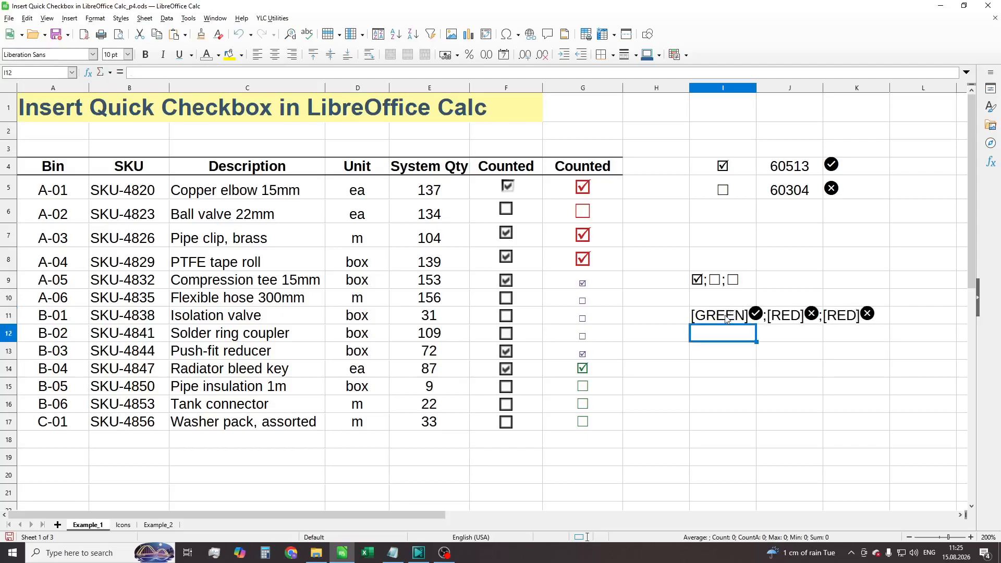
Copy the color-coded symbol code from I11 and apply it to G5 as its user-defined number format.
left_click(727, 320)
right_click(727, 320)
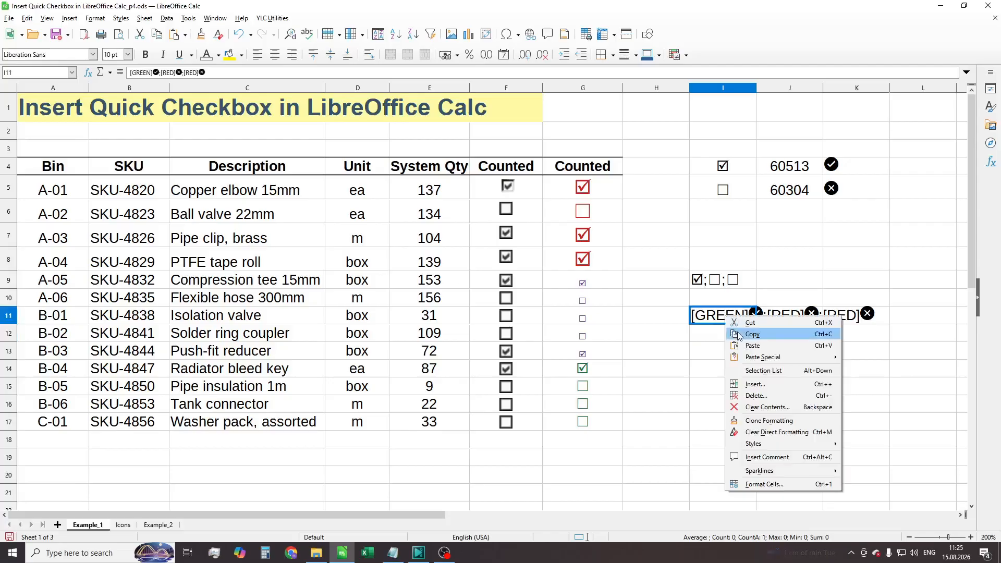
left_click(740, 336)
left_click(599, 190)
right_click(600, 191)
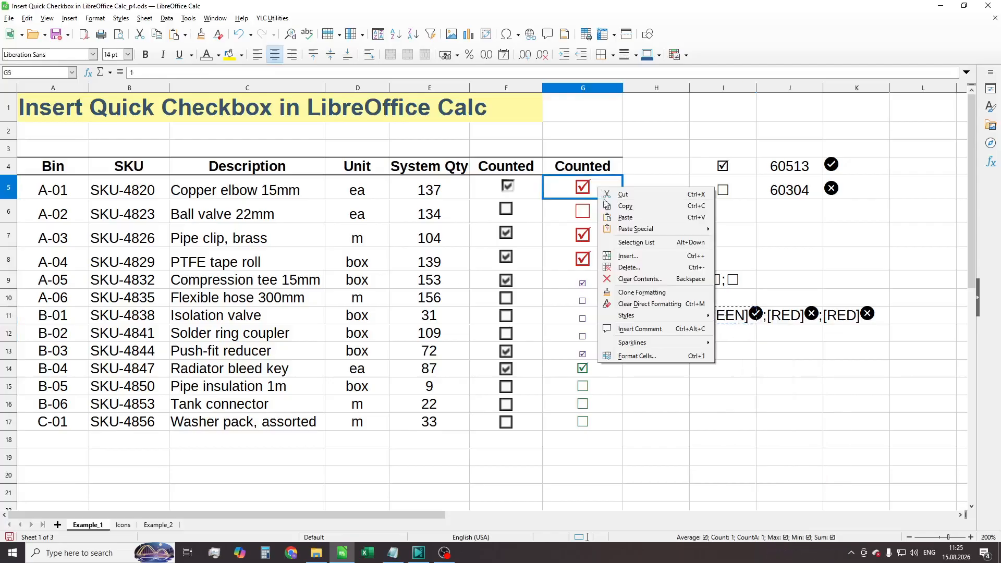
left_click(657, 357)
triple_click(469, 381)
key("ctrl+v")
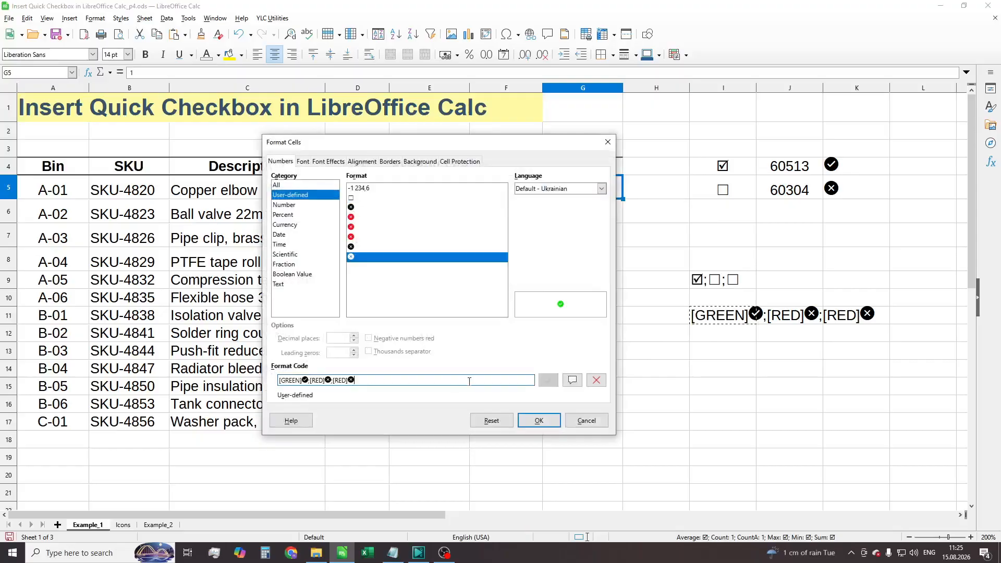
left_click(539, 420)
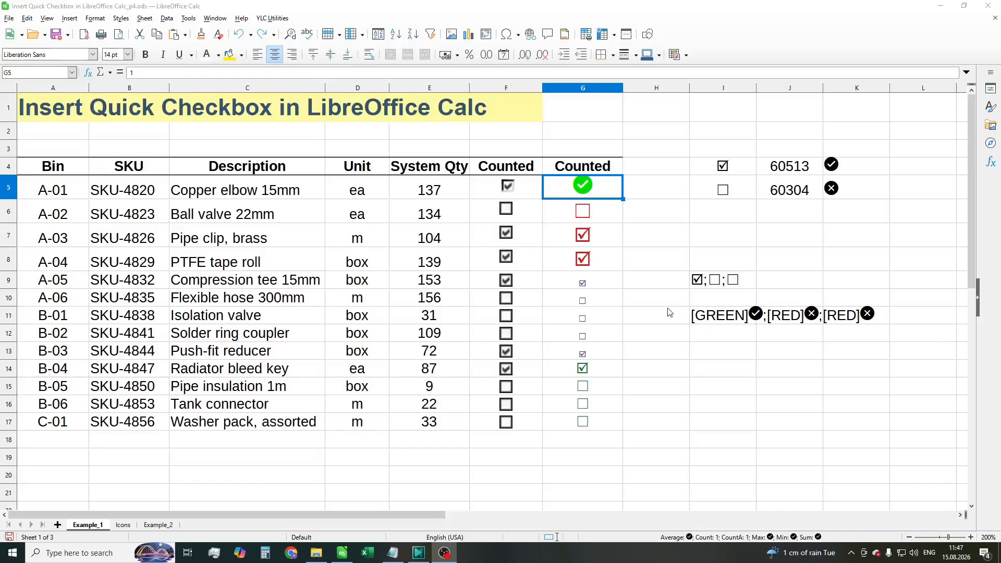
Clone the formatting of G5 onto the rest of the second Counted column, G6:G17.
left_click(201, 34)
mouse_move(607, 211)
left_mouse_down()
mouse_move(587, 391)
mouse_move(596, 420)
left_mouse_up()
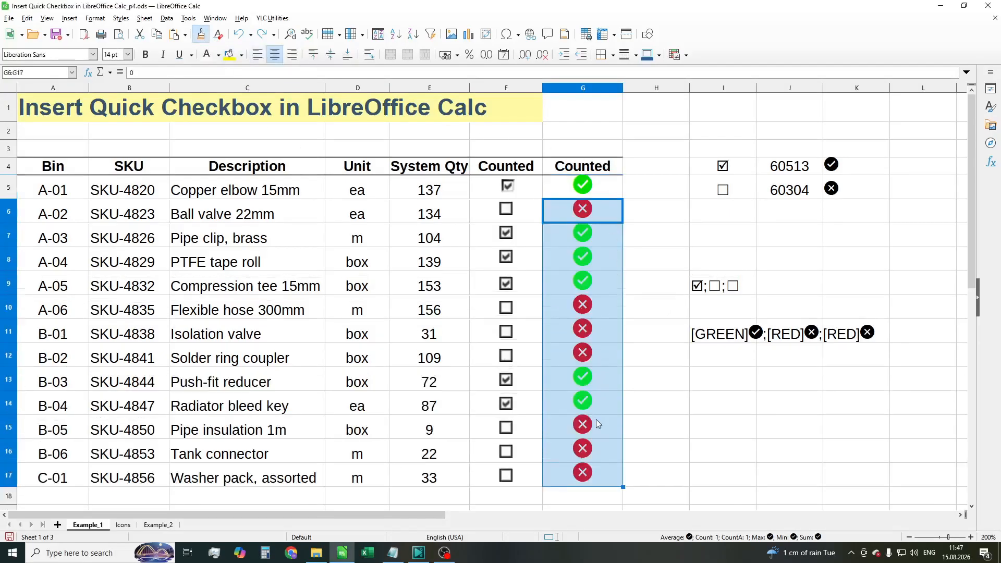
Test the symbol switching in G5 by editing its value, finishing with 1.
left_click(594, 187)
double_click(593, 187)
key("Return")
left_click(594, 192)
type("1")
key("Return")
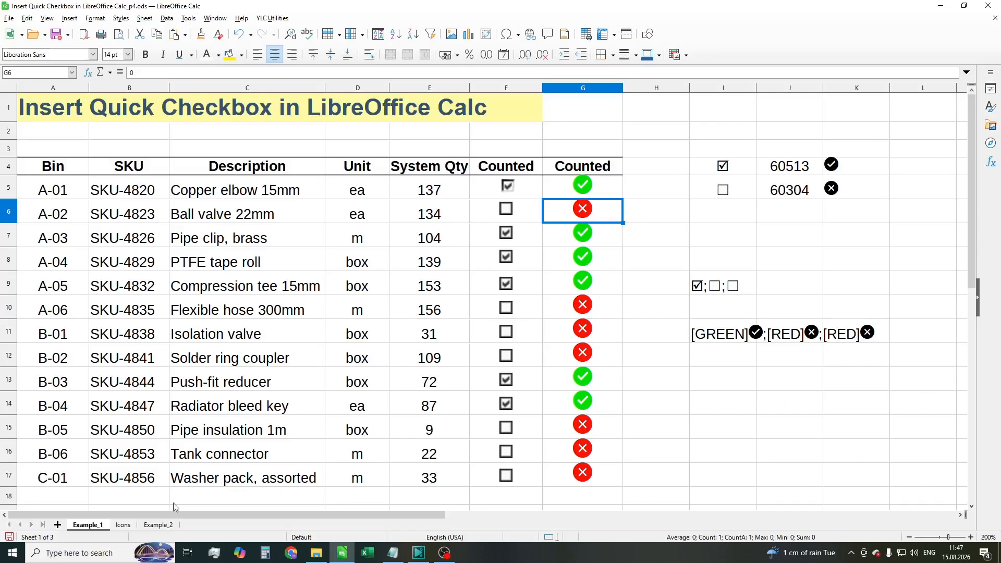
On the Icons sheet, change the font color of the CHAR Code block C4:D17 to black.
left_click(123, 524)
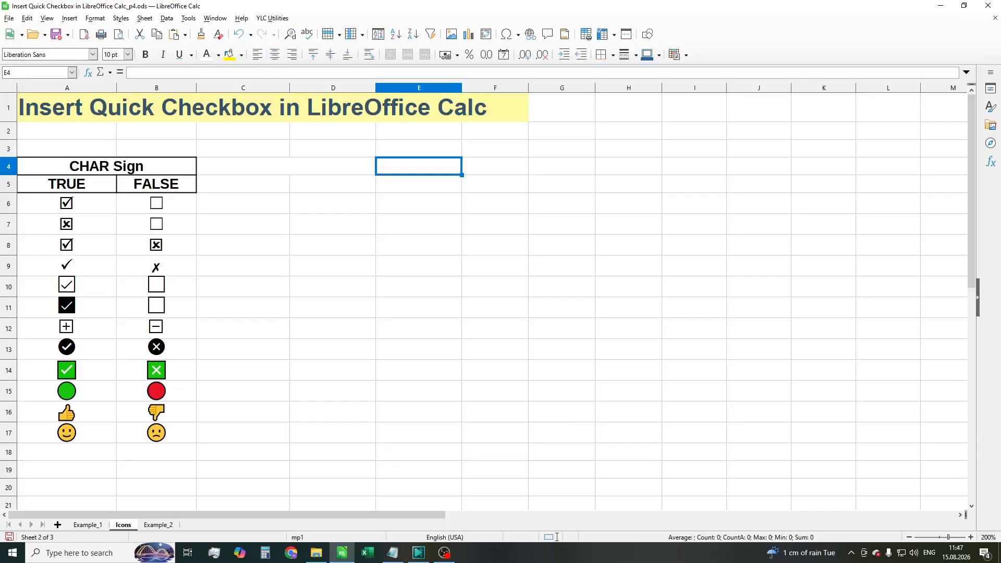
left_click_drag(221, 168, 319, 433)
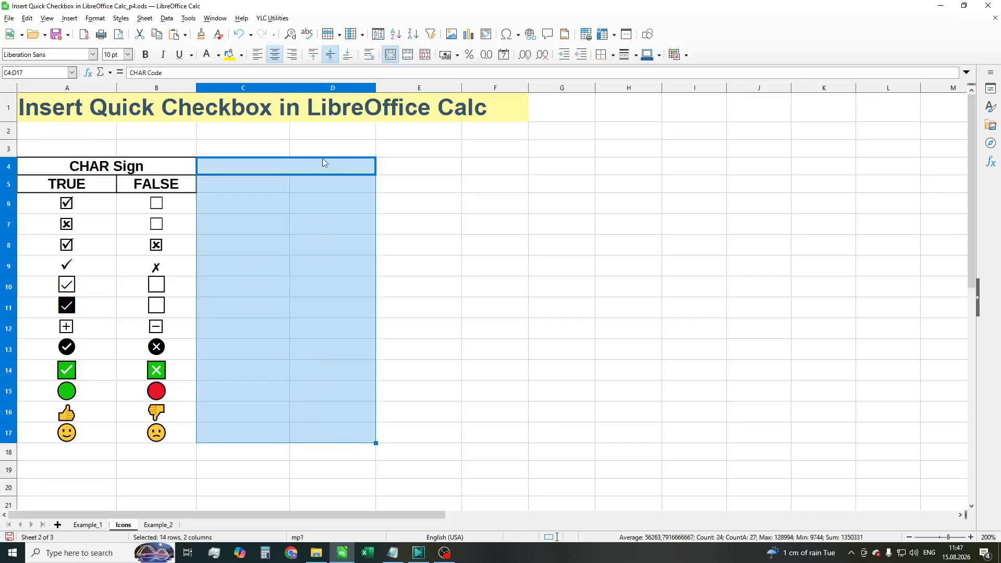
left_click(218, 55)
left_click(225, 86)
left_click(285, 247)
Apply an outer border and all inner lines to the CHAR Code header cells C4:D5.
left_click_drag(274, 178, 319, 186)
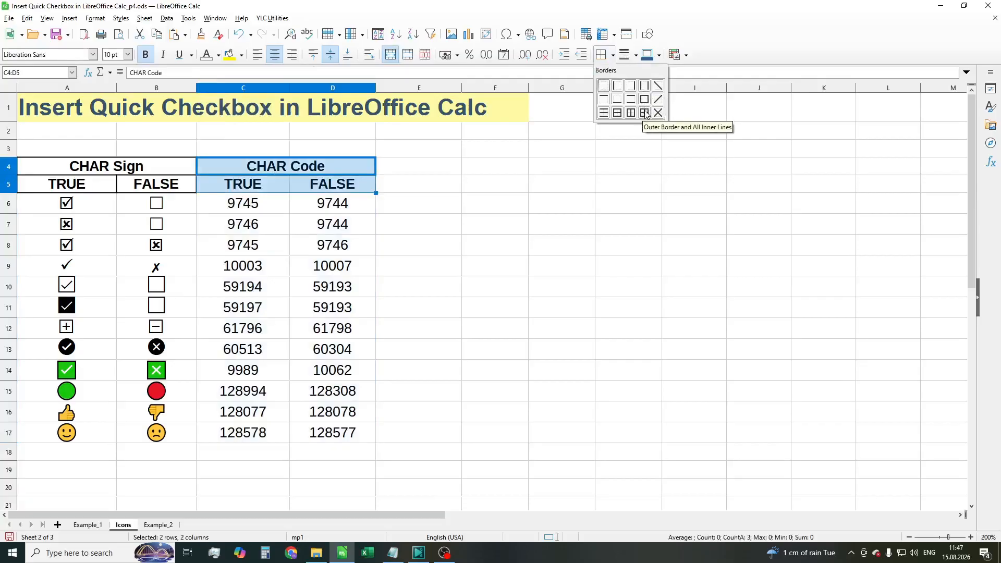
left_click(644, 113)
left_click(442, 452)
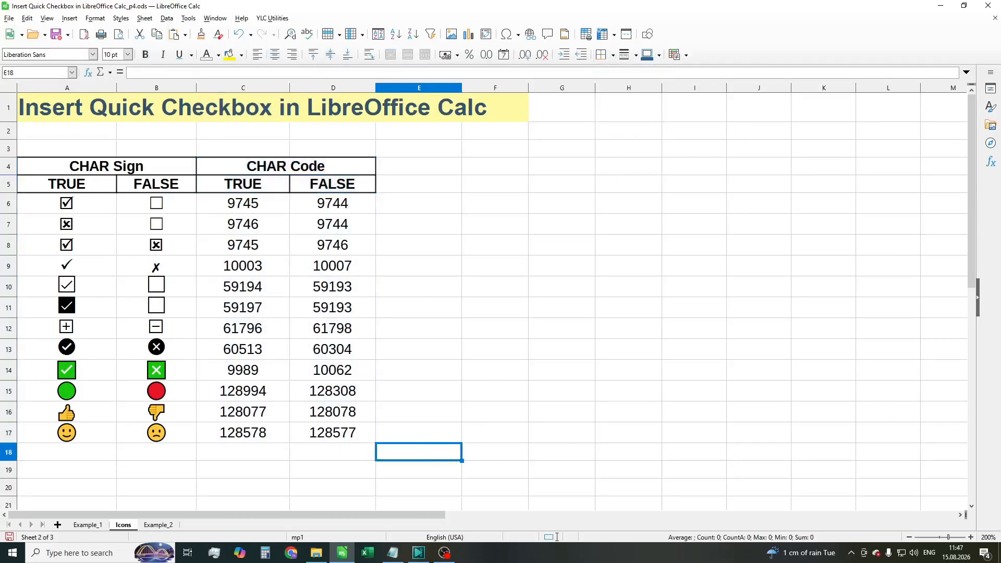